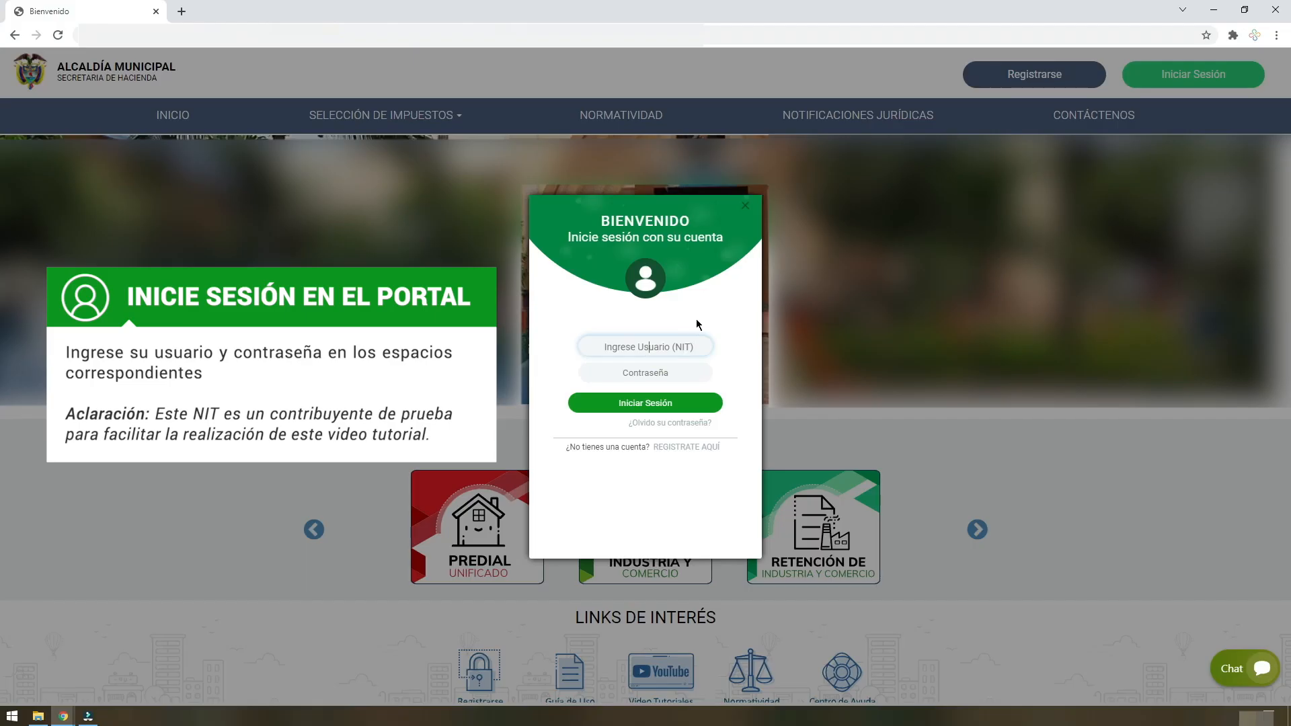
Sign in to the portal with the taxpayer's NIT and the account password.
{"action": "type", "text": "000000000"}
{"action": "key", "text": "Tab"}
{"action": "type", "text": "123456789"}
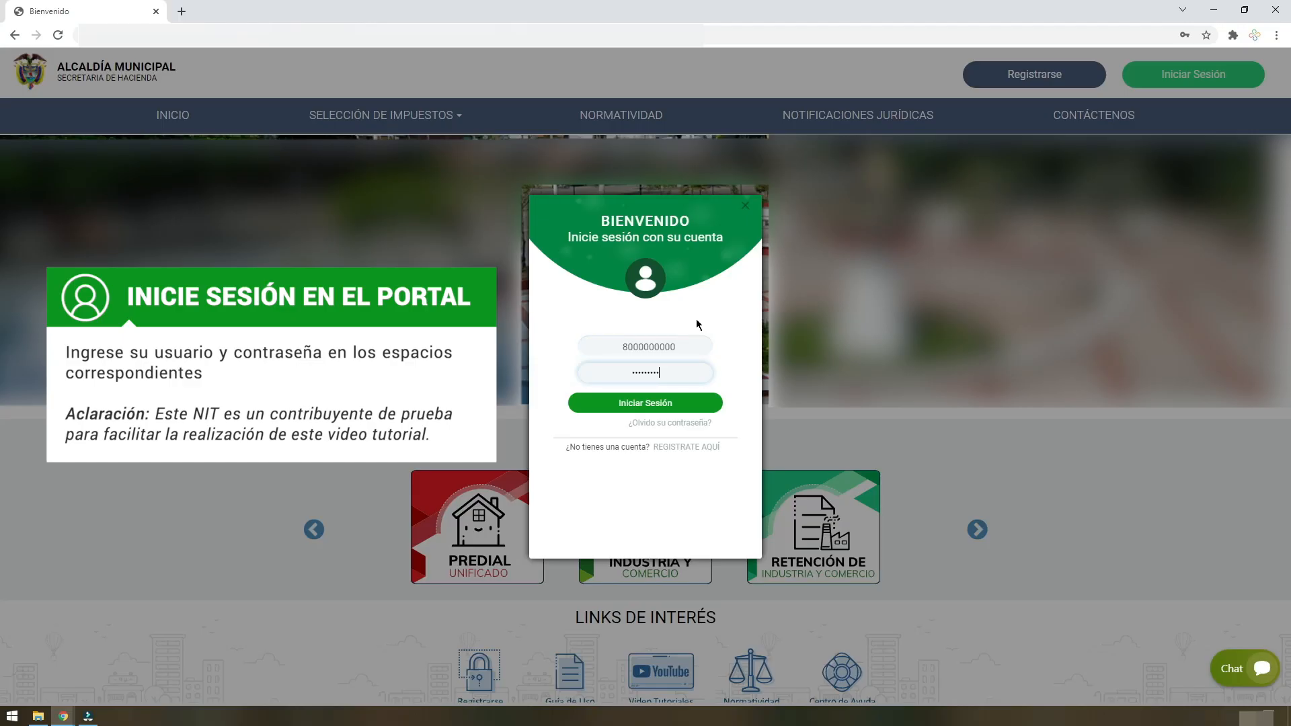
{"action": "left_click", "coordinate": [680, 406]}
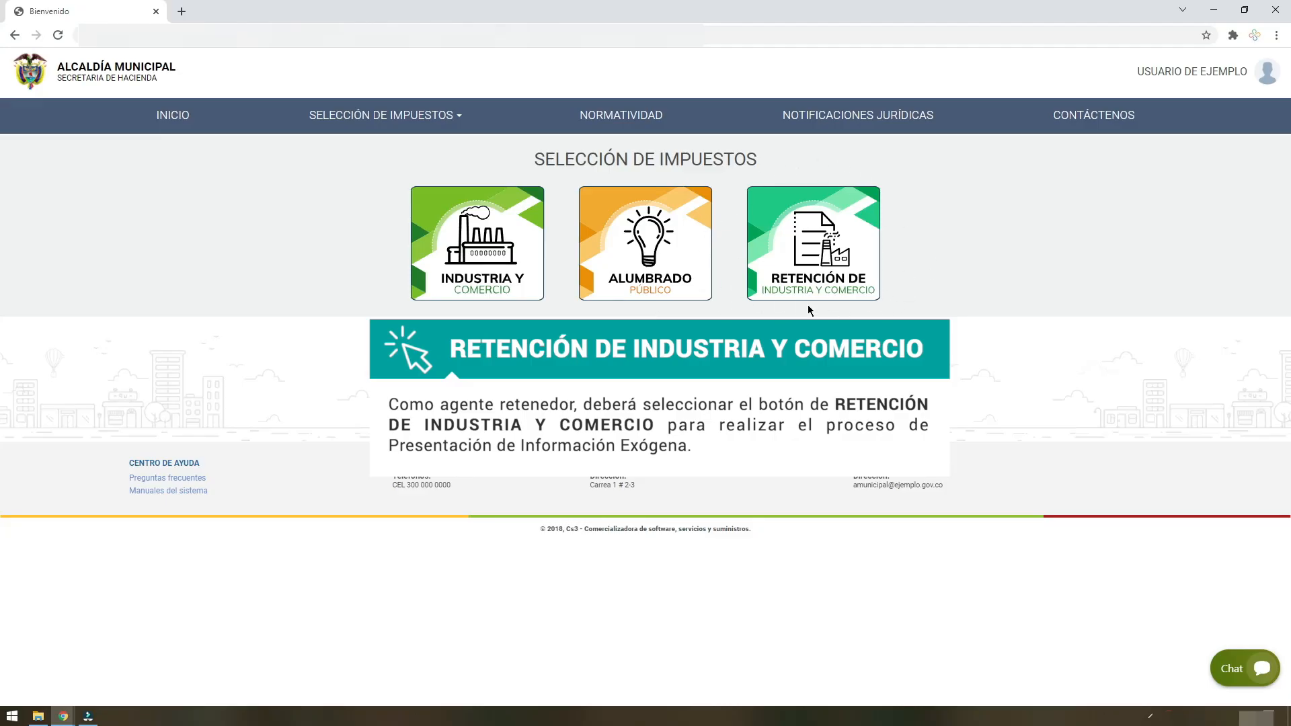
Open the exogenous information section of the Retención de Industria y Comercio tax and start a report for the 2020 period.
{"action": "left_click", "coordinate": [815, 257]}
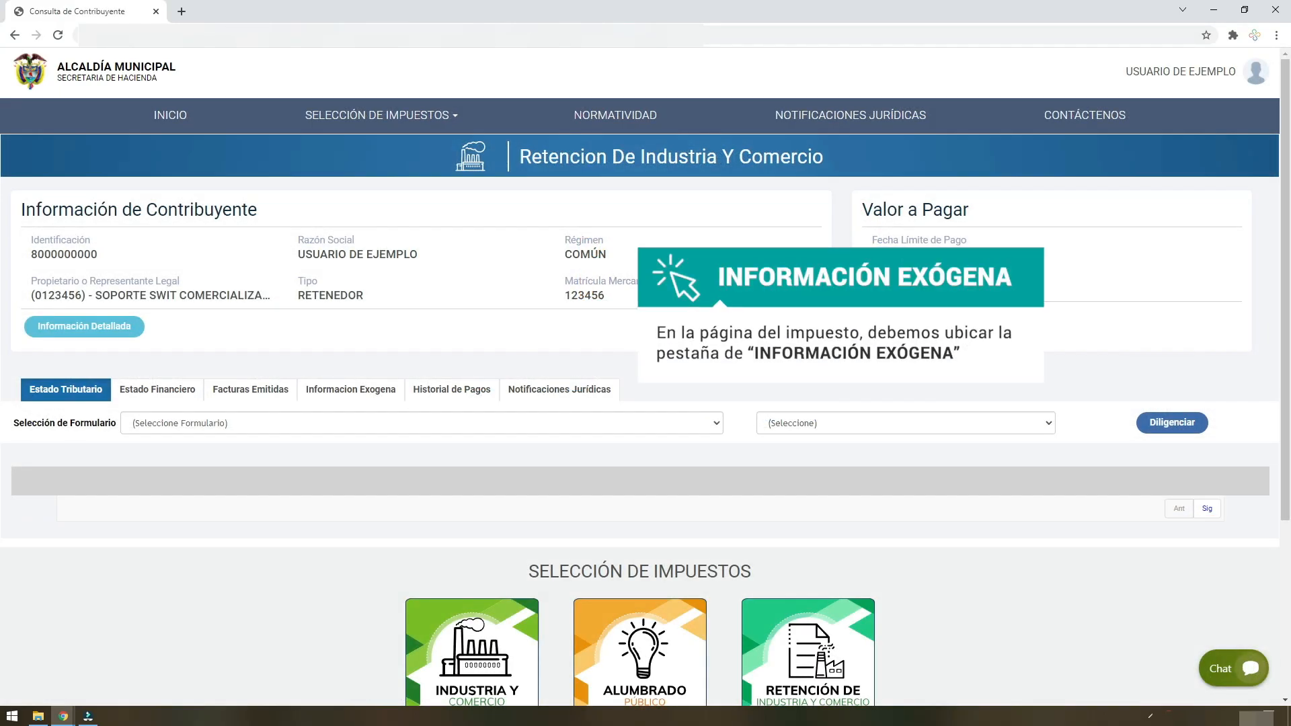
{"action": "left_click", "coordinate": [349, 393]}
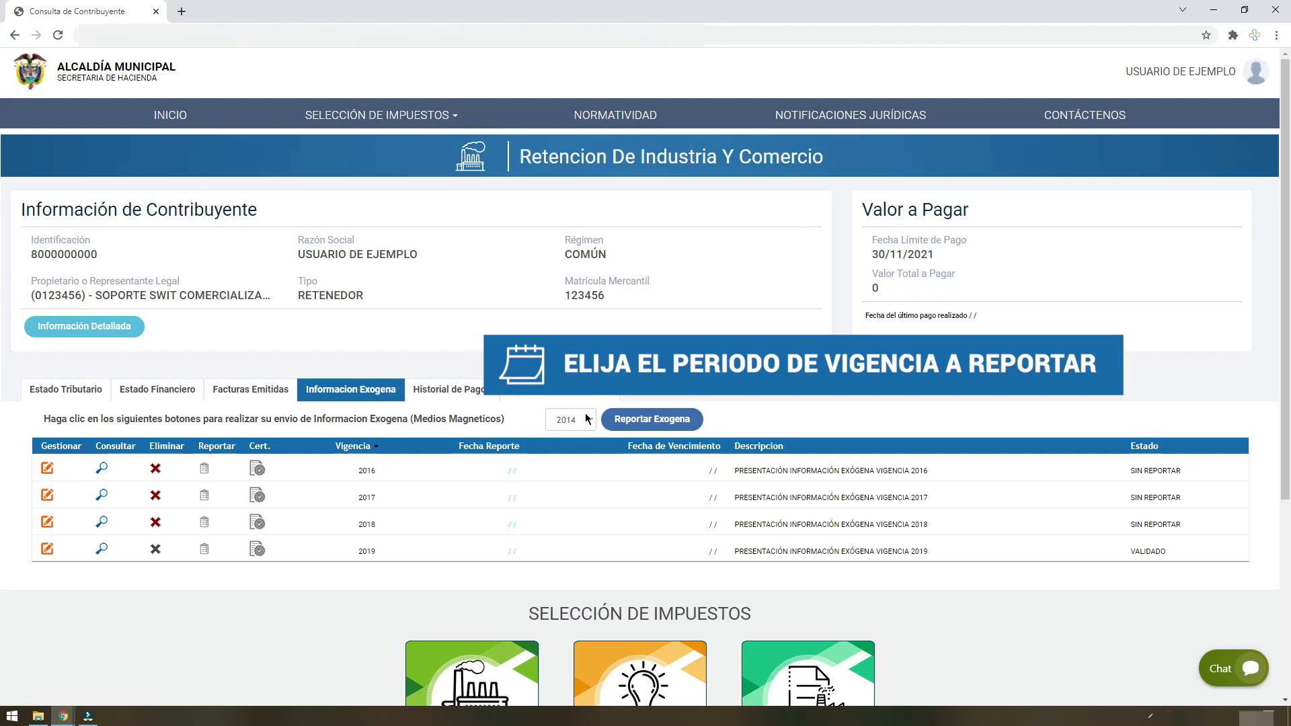
{"action": "left_click", "coordinate": [579, 424]}
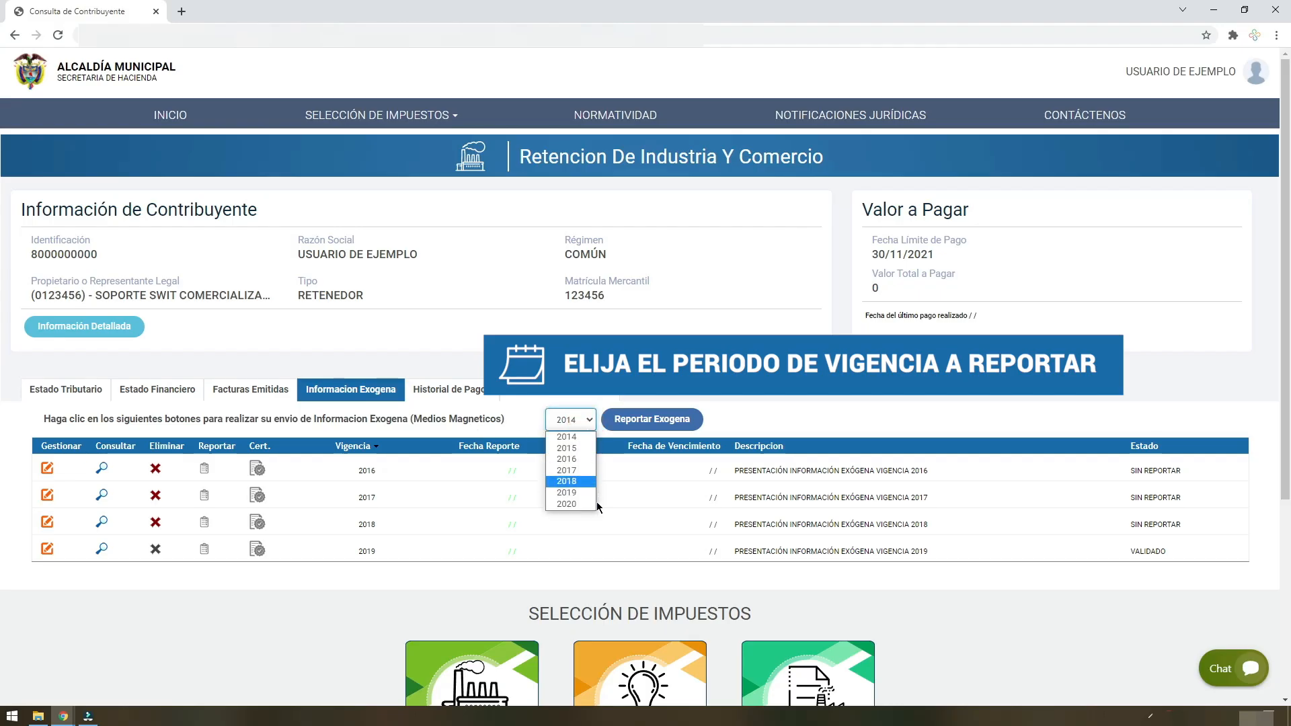
{"action": "left_click", "coordinate": [585, 504]}
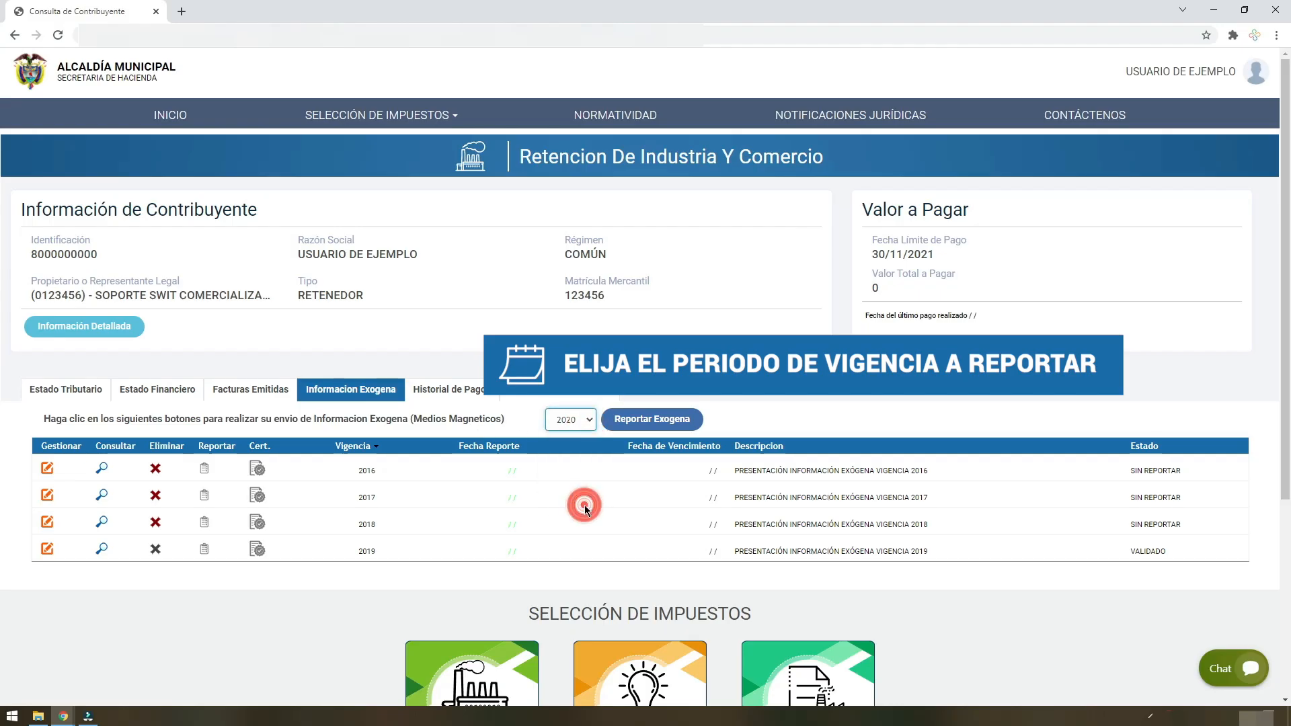
{"action": "left_click", "coordinate": [643, 422]}
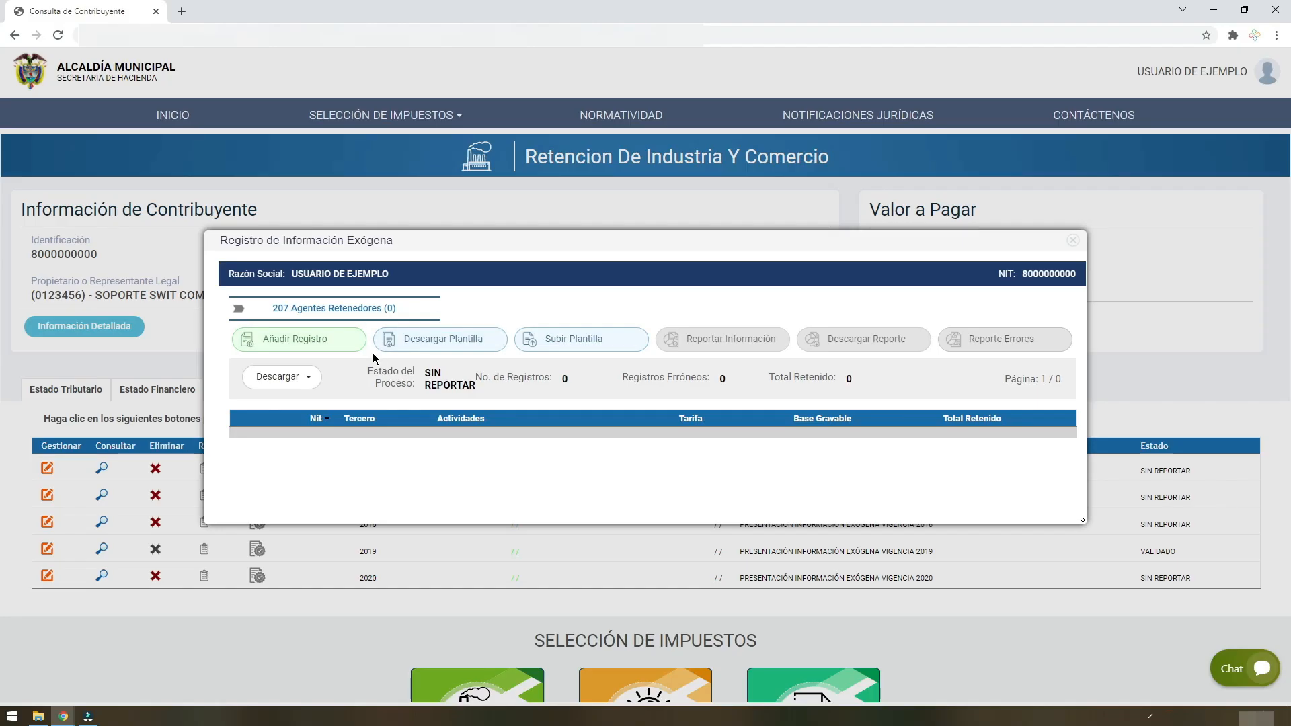
Add a Form 207 record with document type 13, the third party's identification number and the business name EJEMPLO.
{"action": "left_click", "coordinate": [299, 348]}
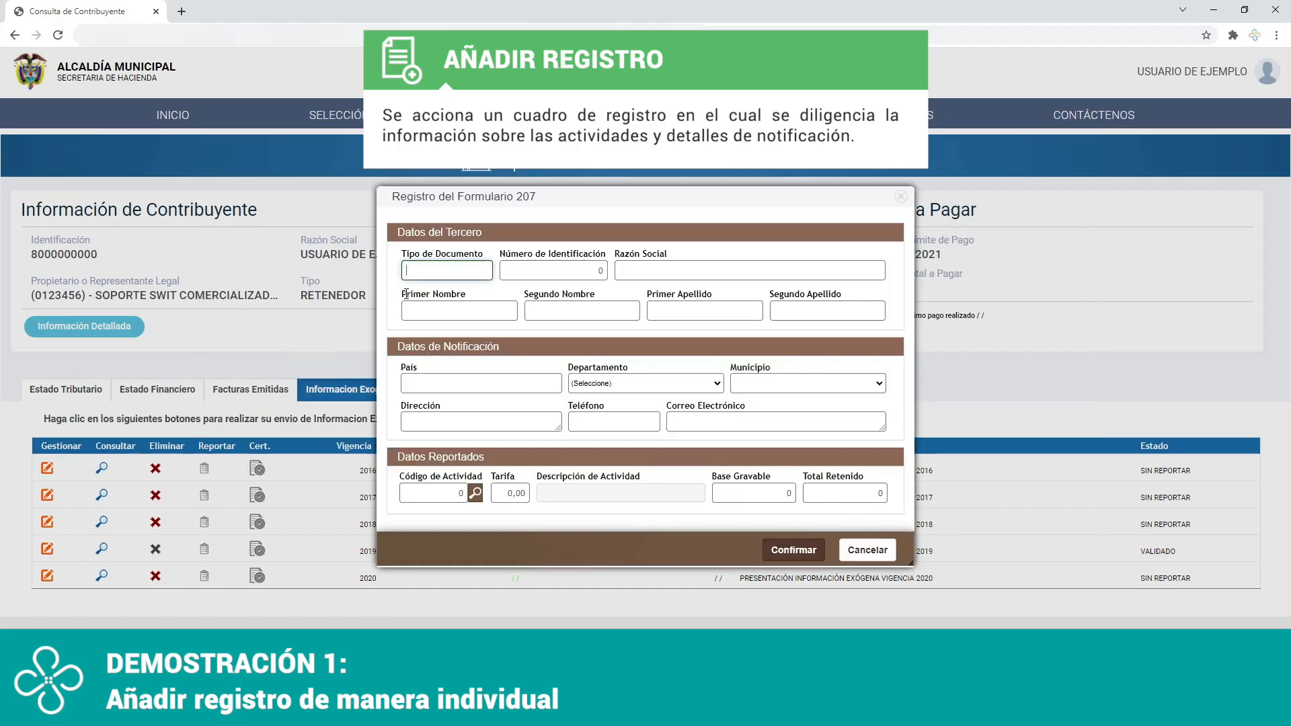
{"action": "left_click", "coordinate": [440, 270]}
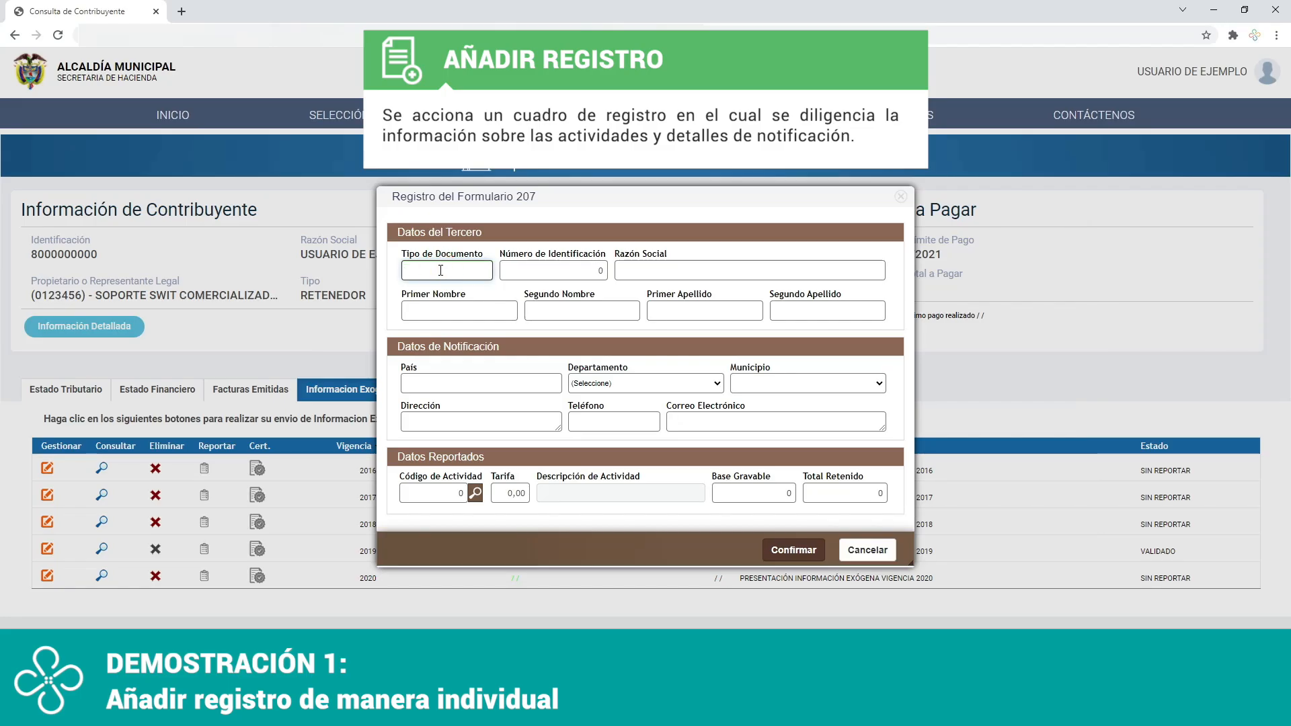
{"action": "type", "text": "13"}
{"action": "key", "text": "Tab"}
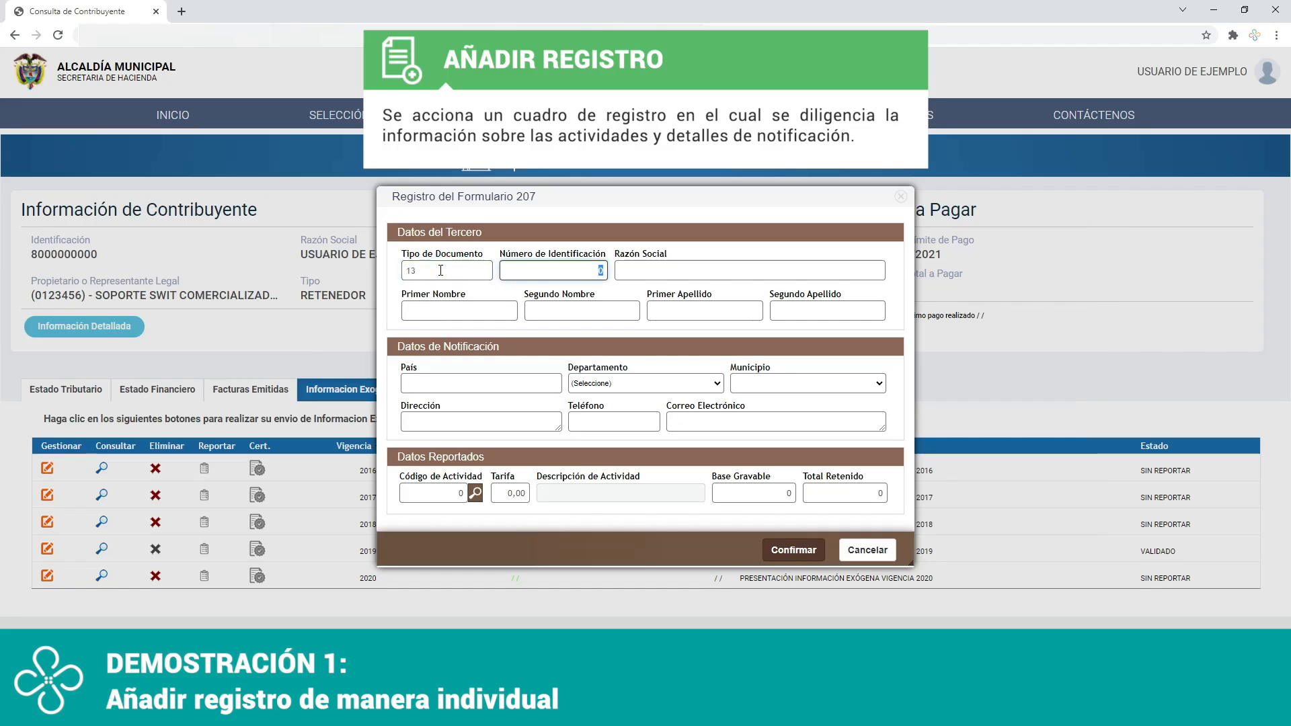
{"action": "type", "text": "1234567"}
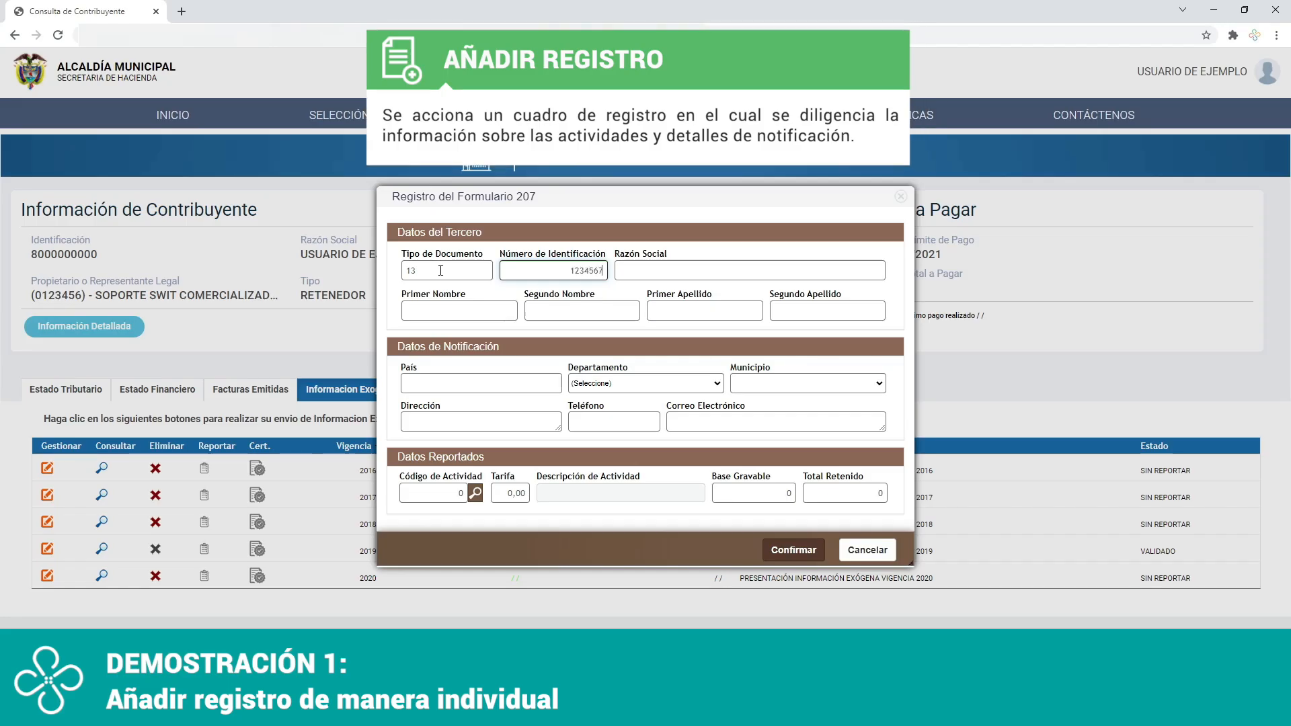
{"action": "type", "text": "89"}
{"action": "key", "text": "Tab"}
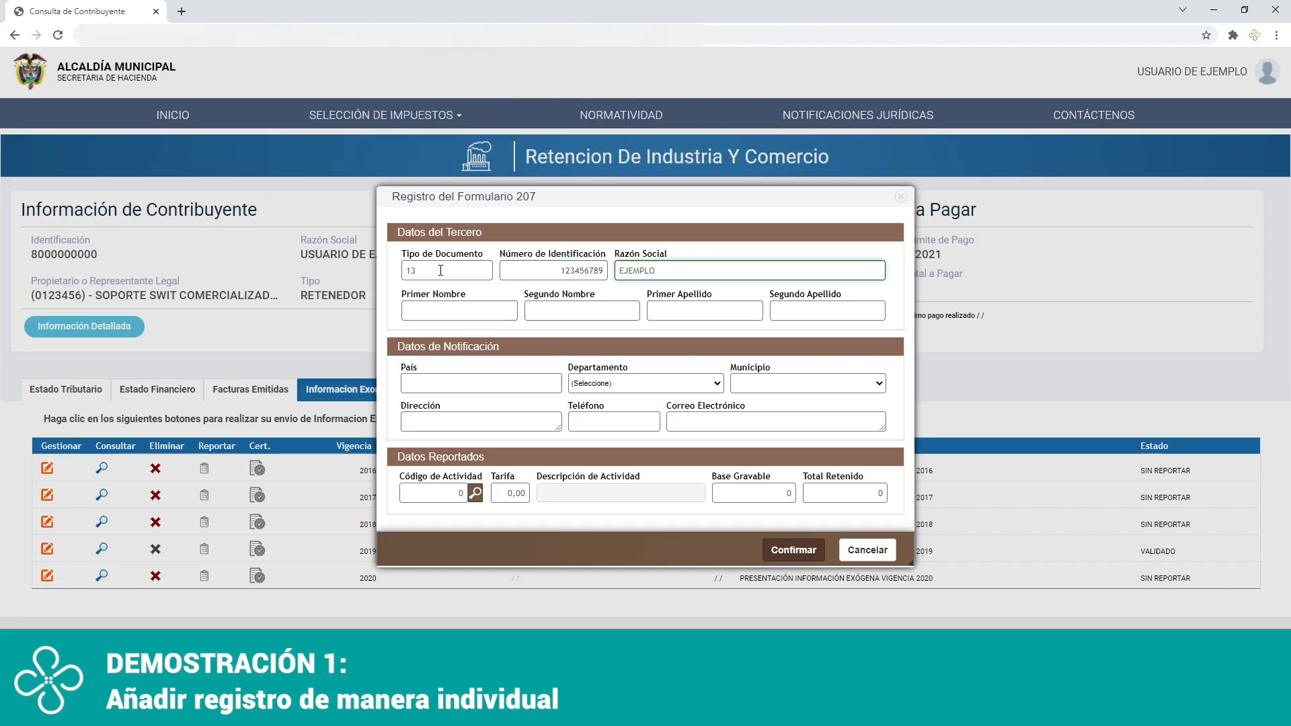
Set the notification country to 1, the department to ATLANTICO and the municipality to BARRANQUILLA.
{"action": "left_click", "coordinate": [407, 383]}
{"action": "type", "text": "1"}
{"action": "left_click", "coordinate": [609, 384]}
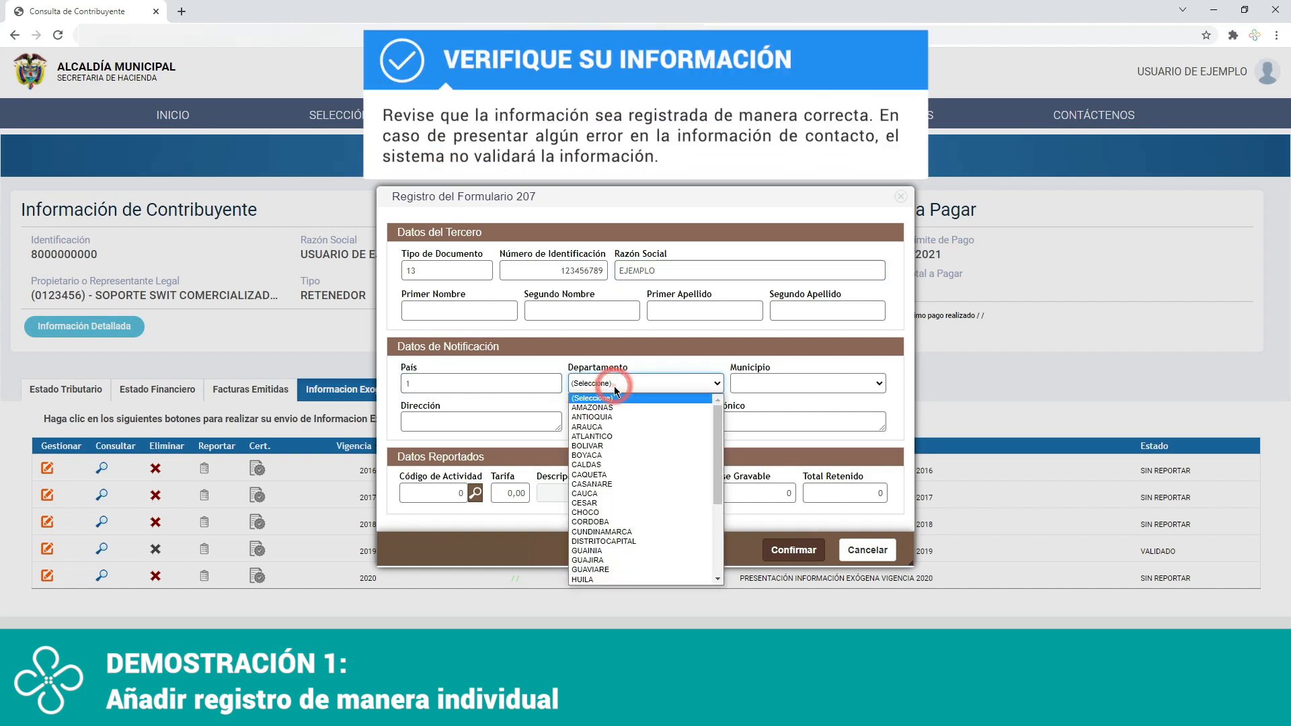
{"action": "left_click", "coordinate": [615, 436]}
{"action": "left_click", "coordinate": [770, 382]}
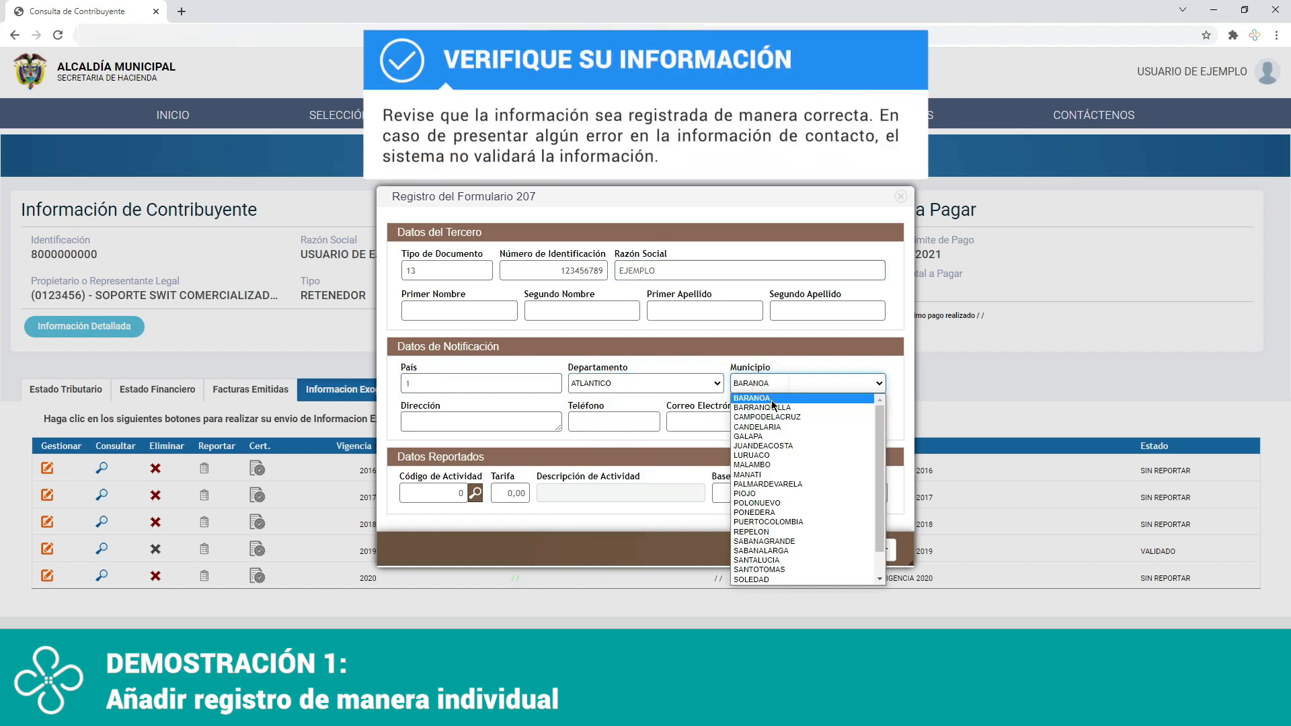
{"action": "left_click", "coordinate": [773, 408]}
Fill in the third party's street address, phone number and e-mail in the notification data.
{"action": "left_click", "coordinate": [507, 428]}
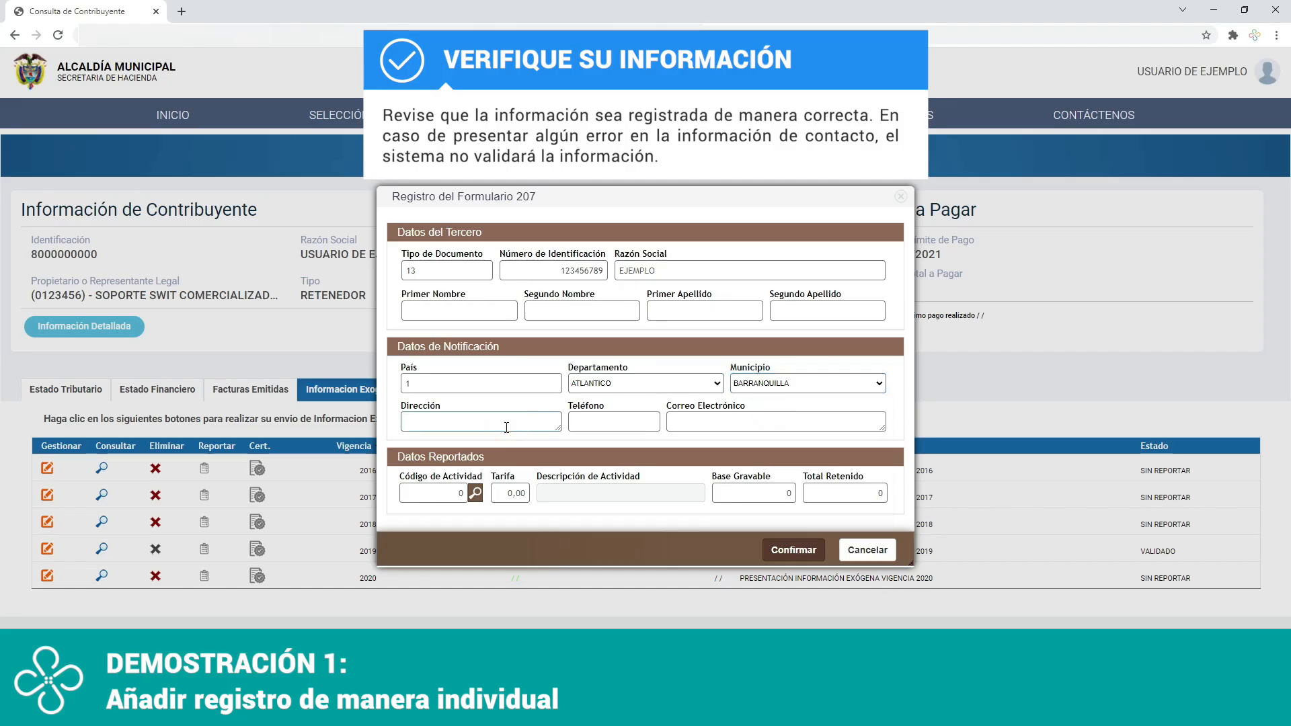
{"action": "type", "text": "CALLE 3"}
{"action": "type", "text": "# 2 -3"}
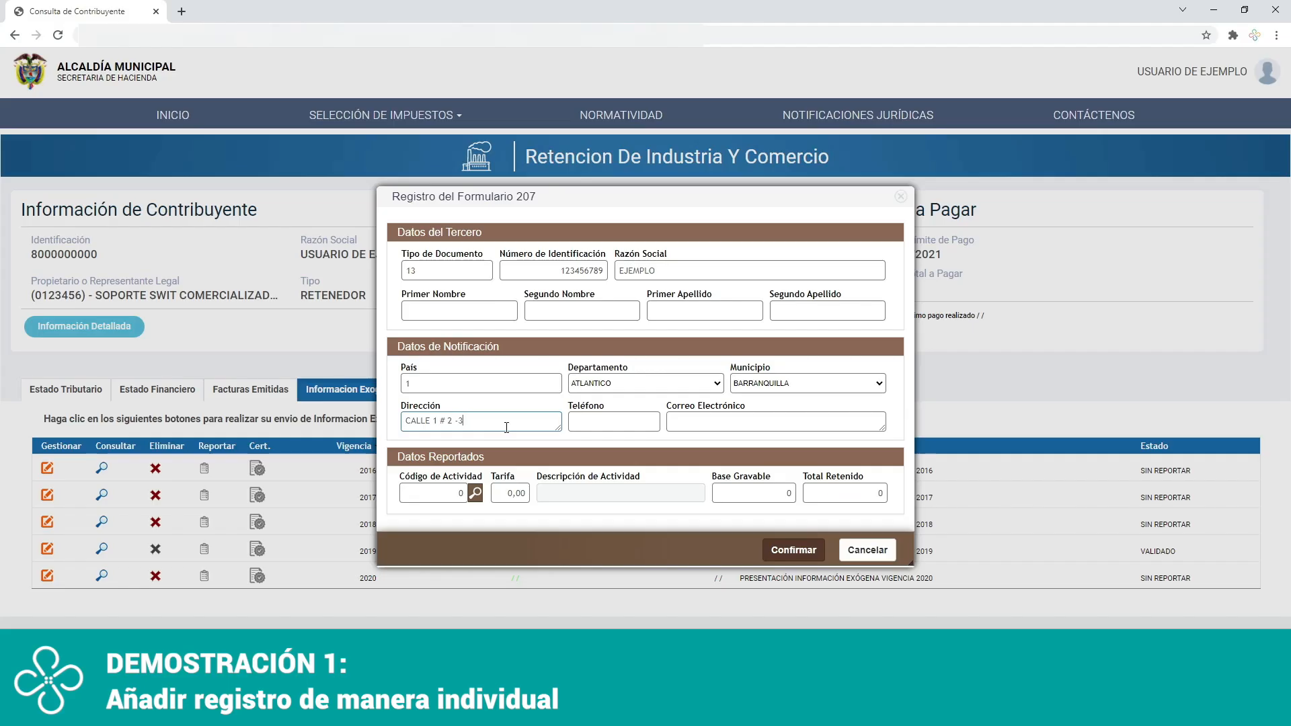
{"action": "left_click", "coordinate": [610, 421]}
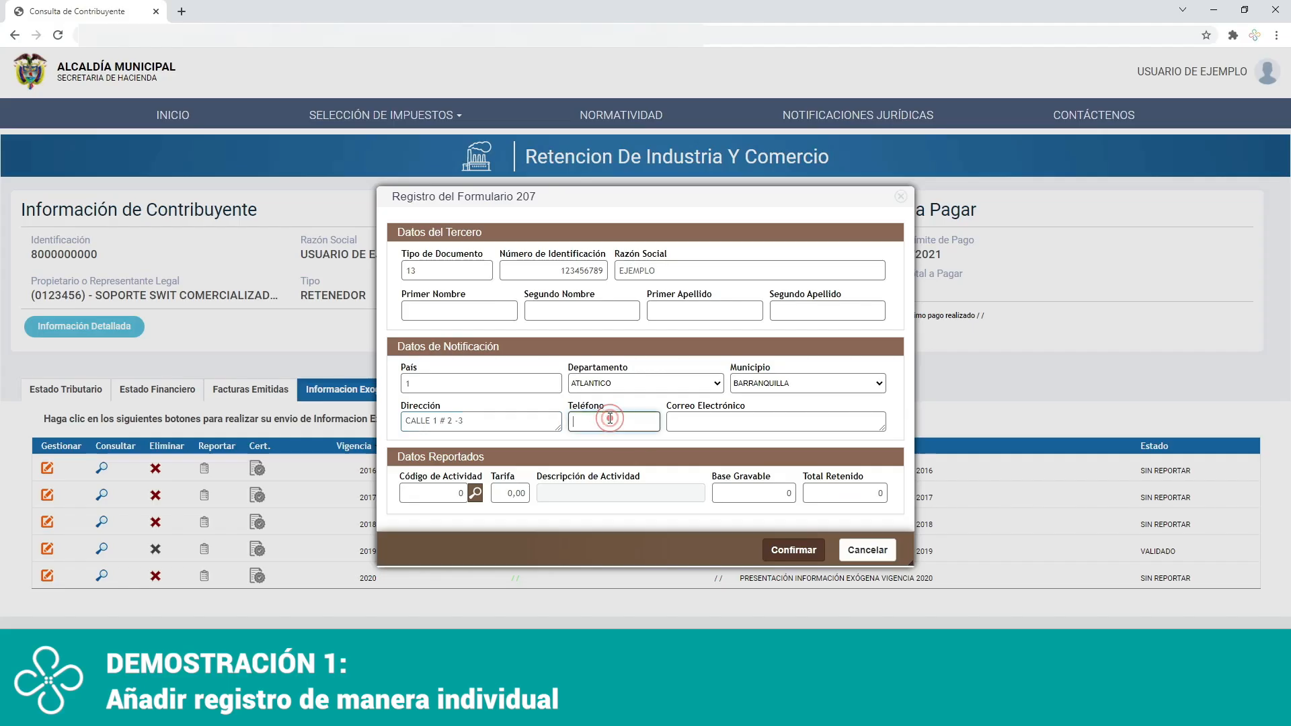
{"action": "type", "text": "3000000"}
{"action": "left_click", "coordinate": [725, 423]}
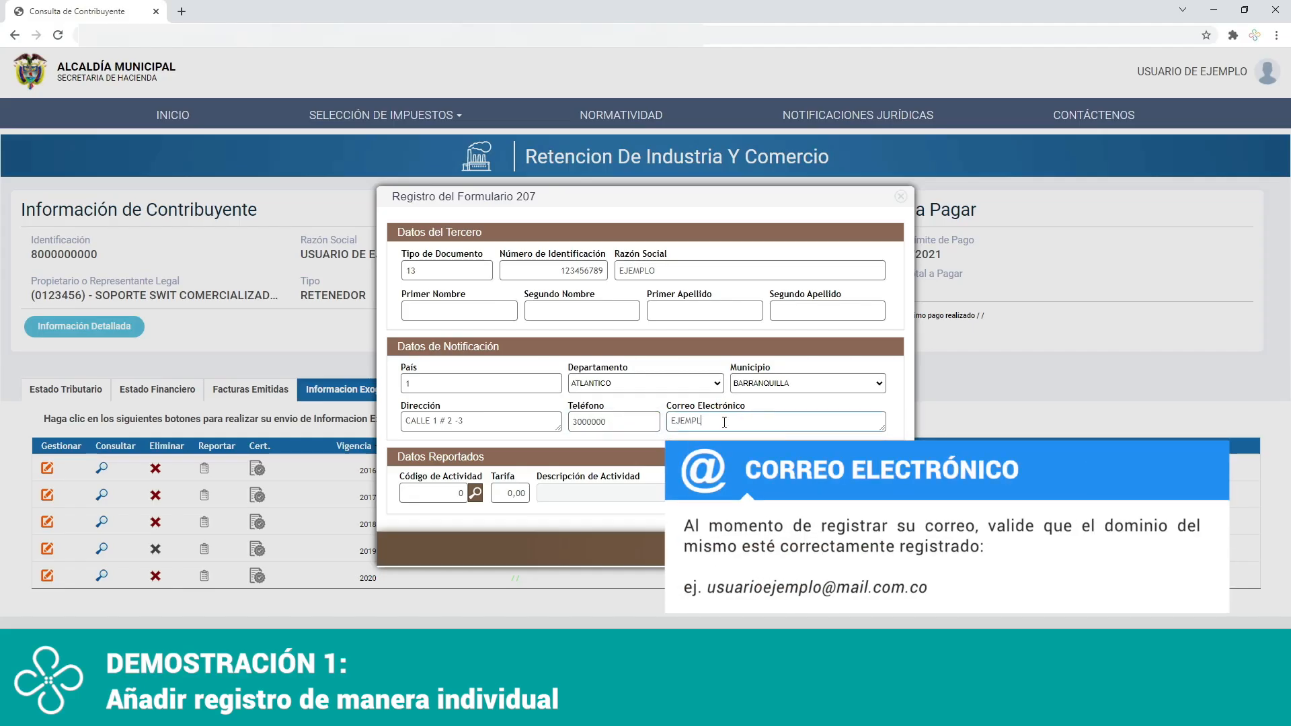
{"action": "type", "text": "EJEMPLO@MAIL.COM"}
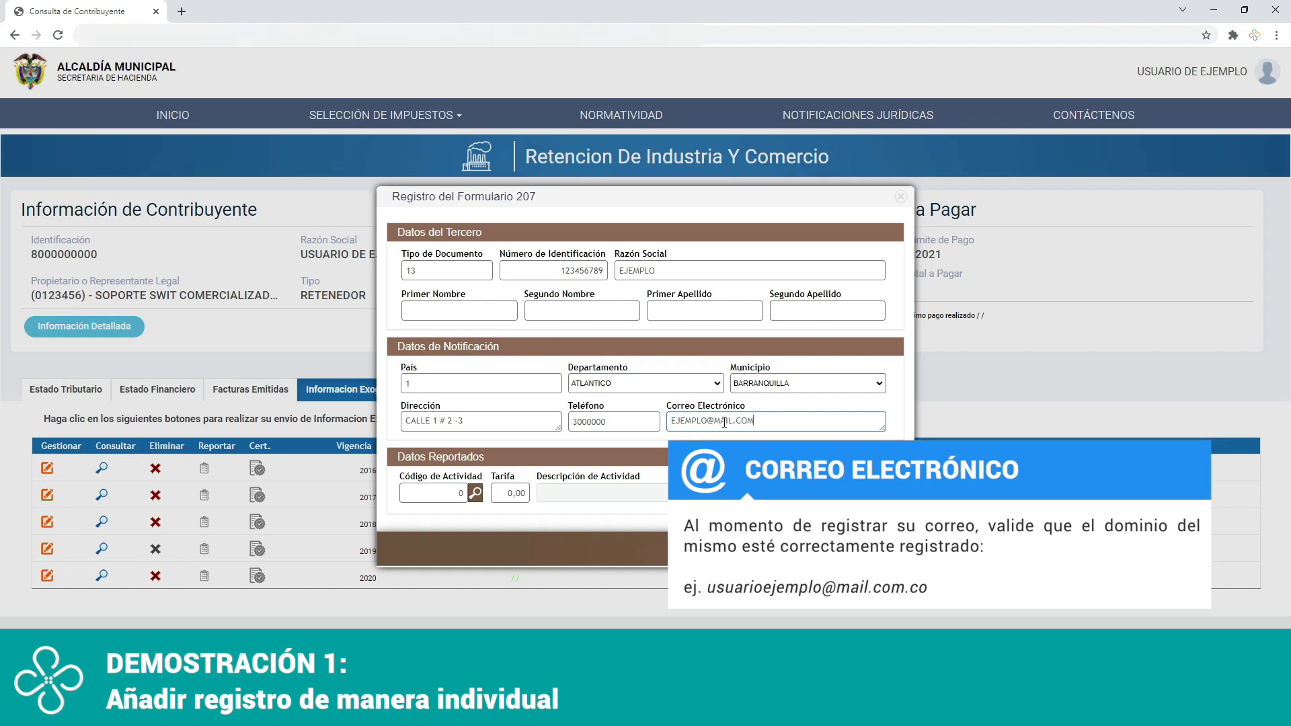
Choose activity code 101 for food production from the activity list and load its rate.
{"action": "left_click", "coordinate": [475, 493]}
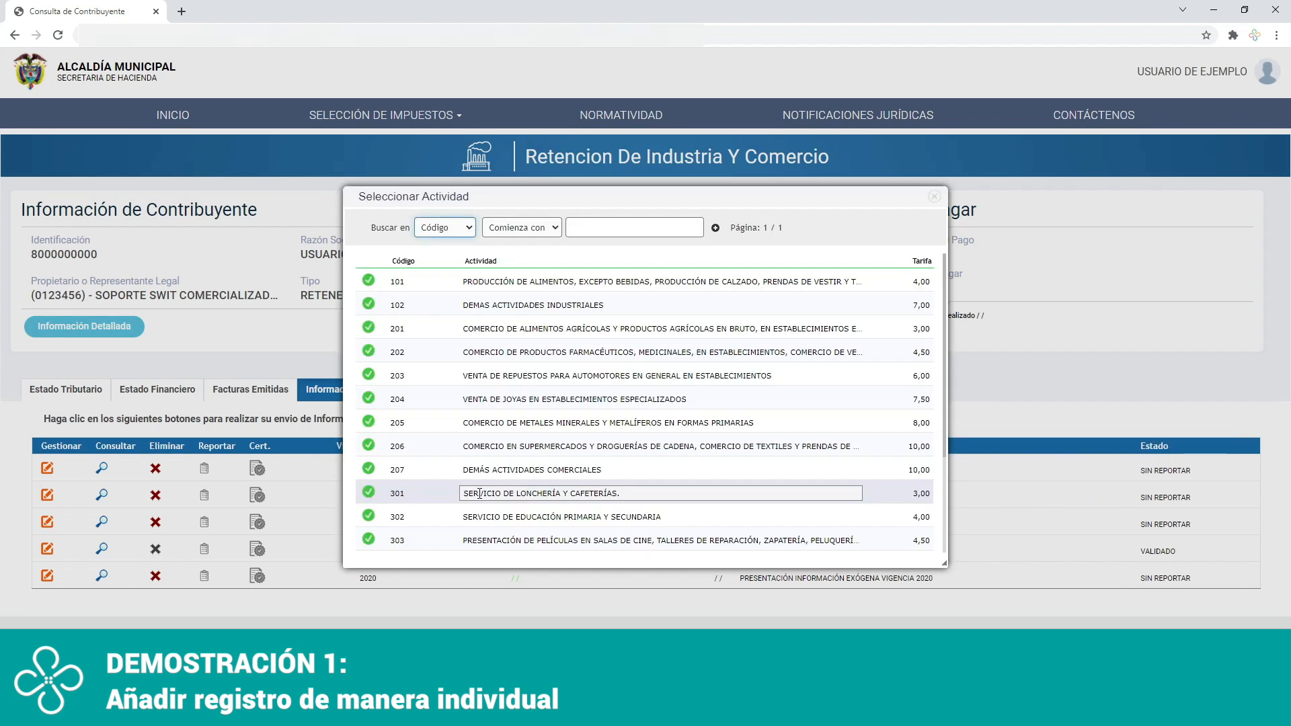
{"action": "left_click", "coordinate": [371, 289]}
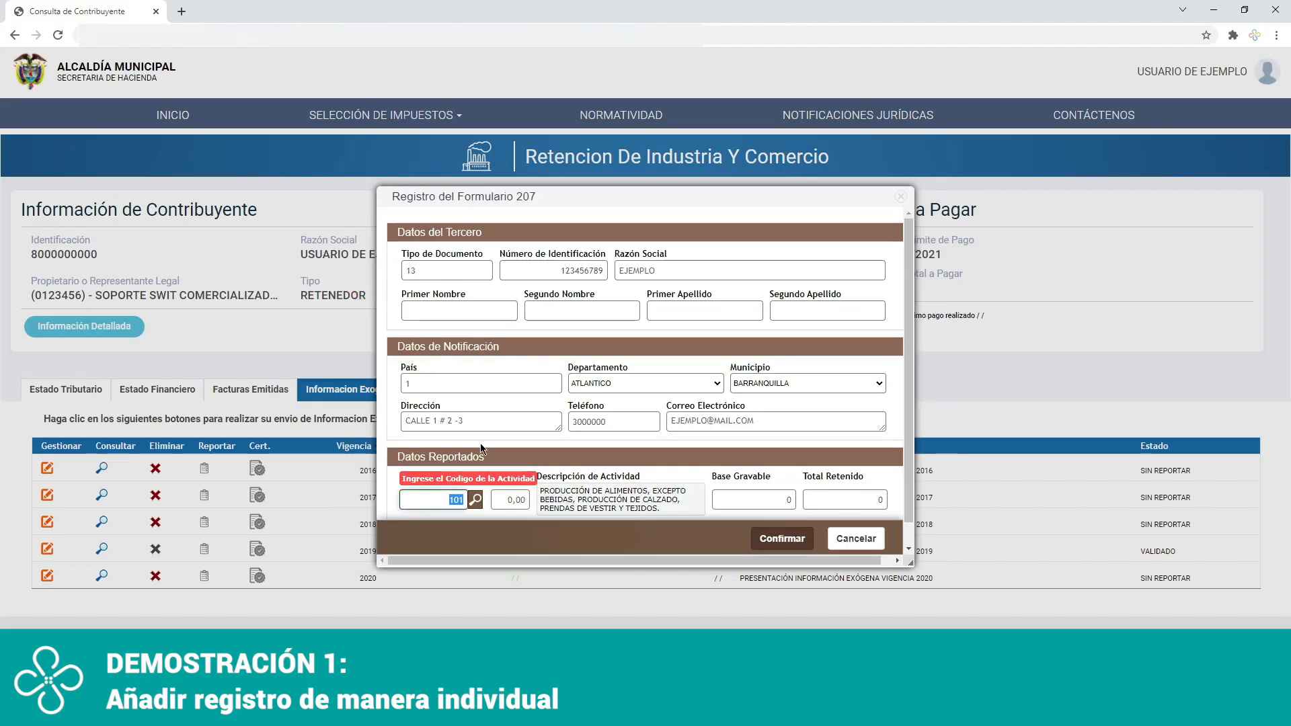
{"action": "left_click", "coordinate": [512, 501]}
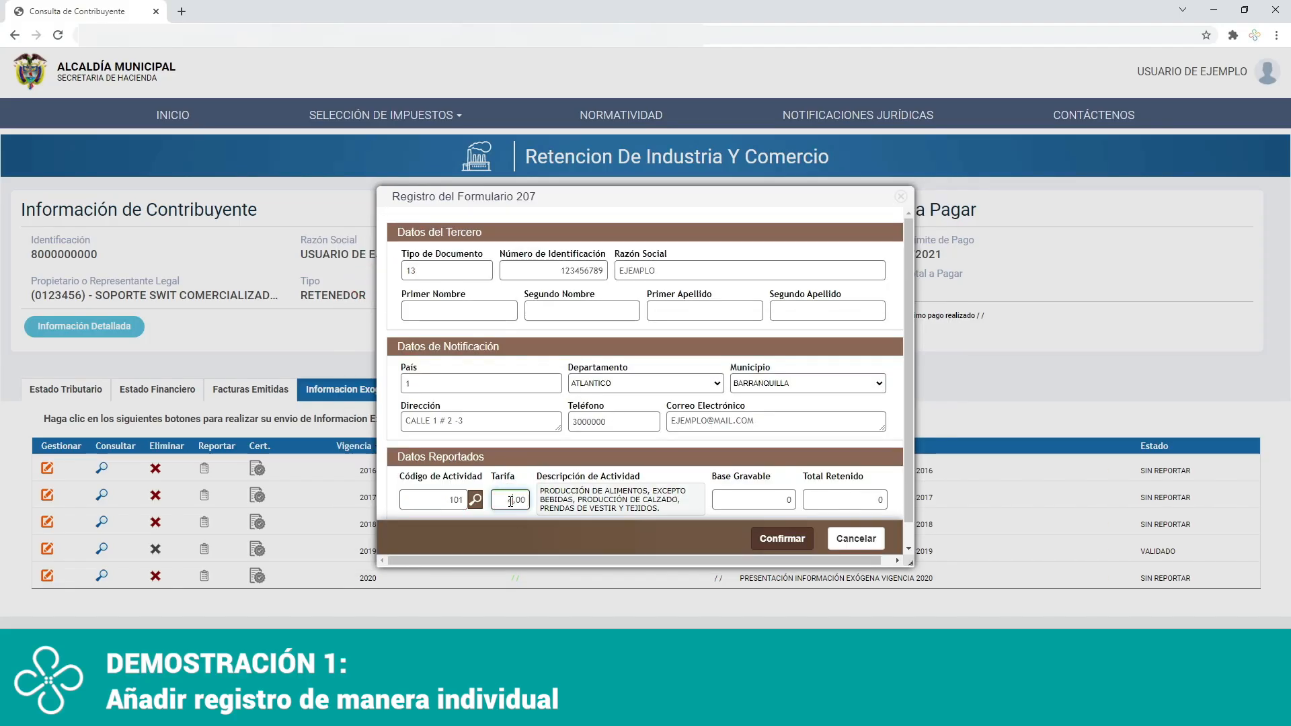
Set the taxable base (Base Gravable) to 120.000 and confirm the record.
{"action": "left_click", "coordinate": [770, 500]}
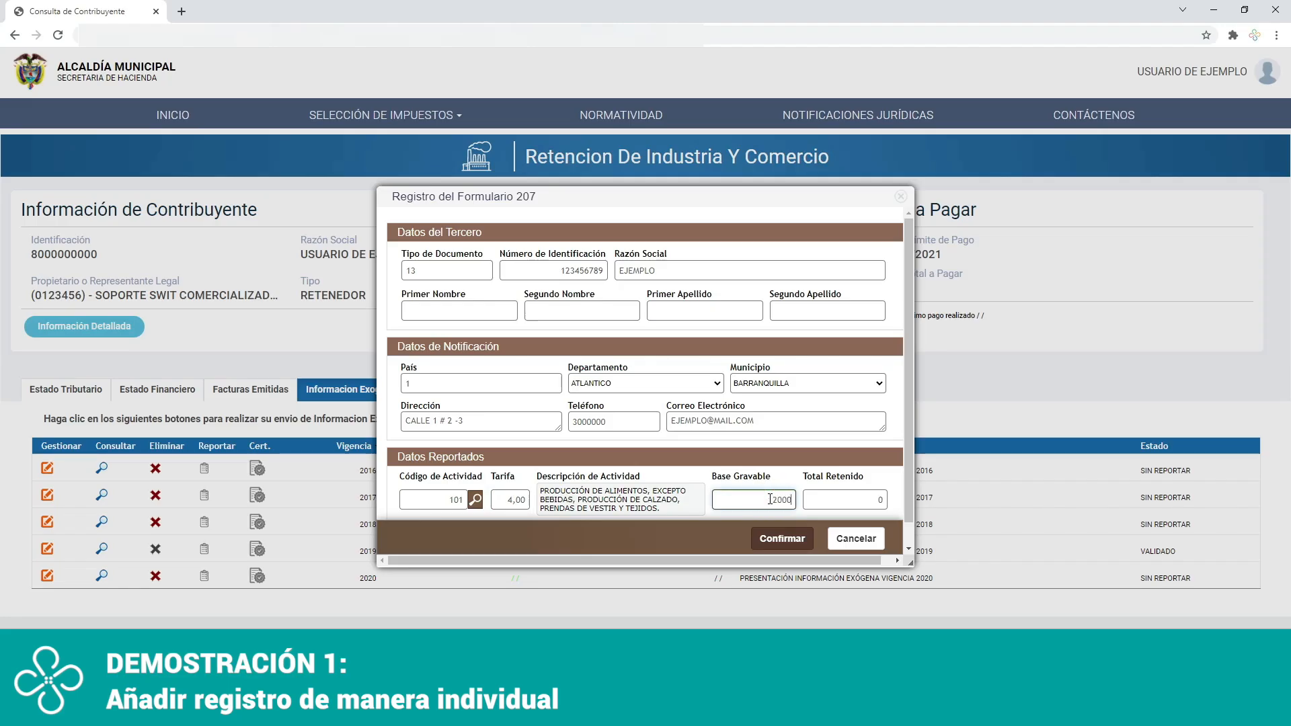
{"action": "left_click", "coordinate": [825, 500]}
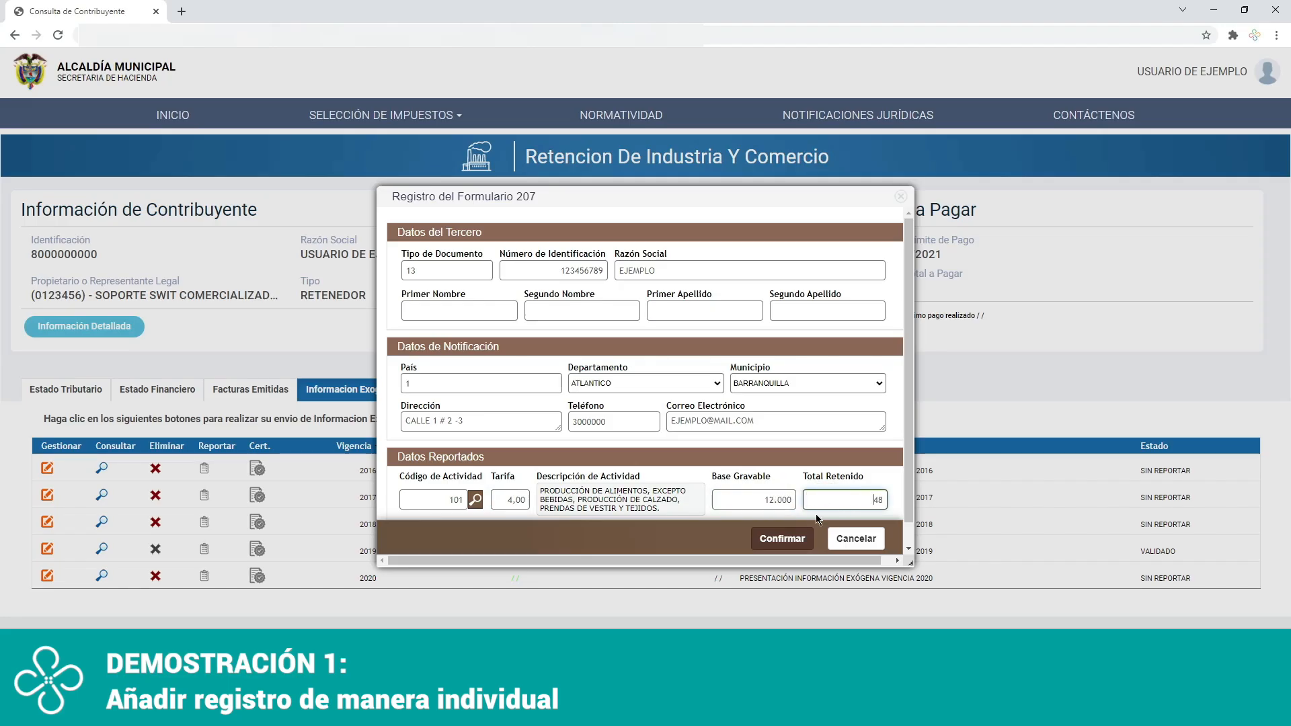
{"action": "left_click", "coordinate": [774, 499]}
{"action": "type", "text": "000"}
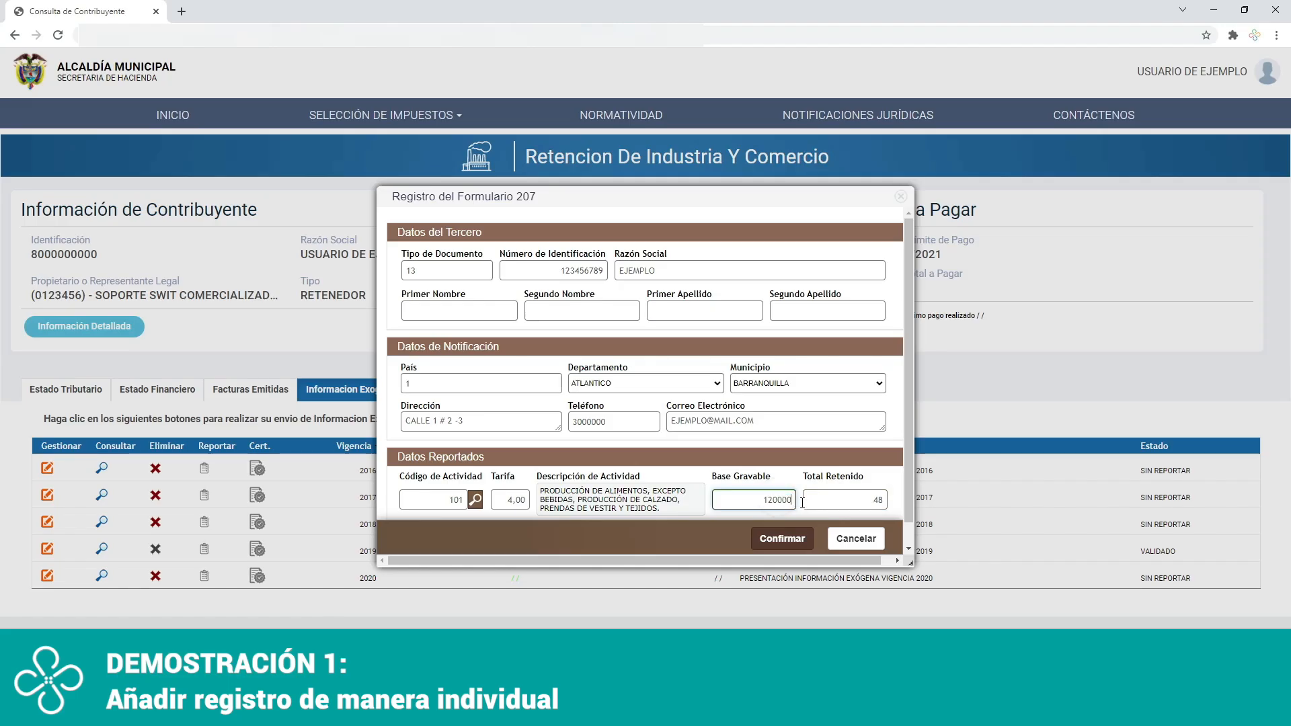
{"action": "left_click", "coordinate": [849, 497]}
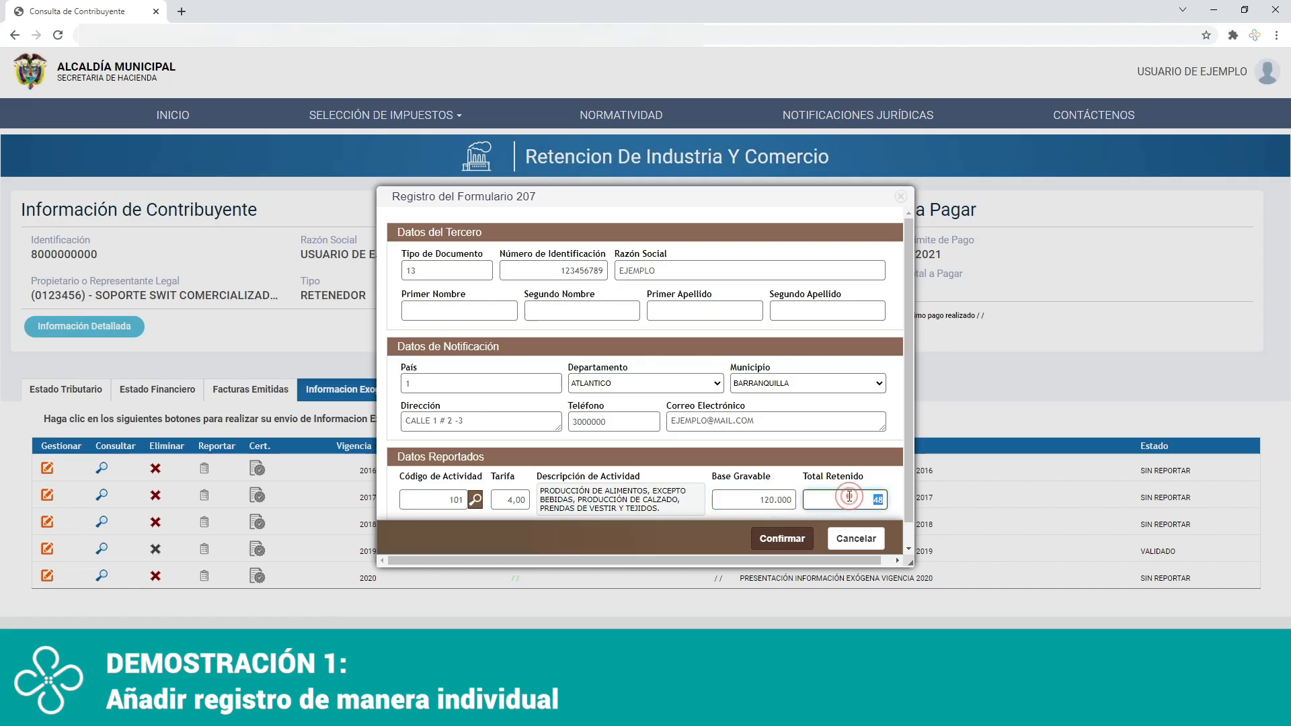
{"action": "left_click", "coordinate": [784, 547]}
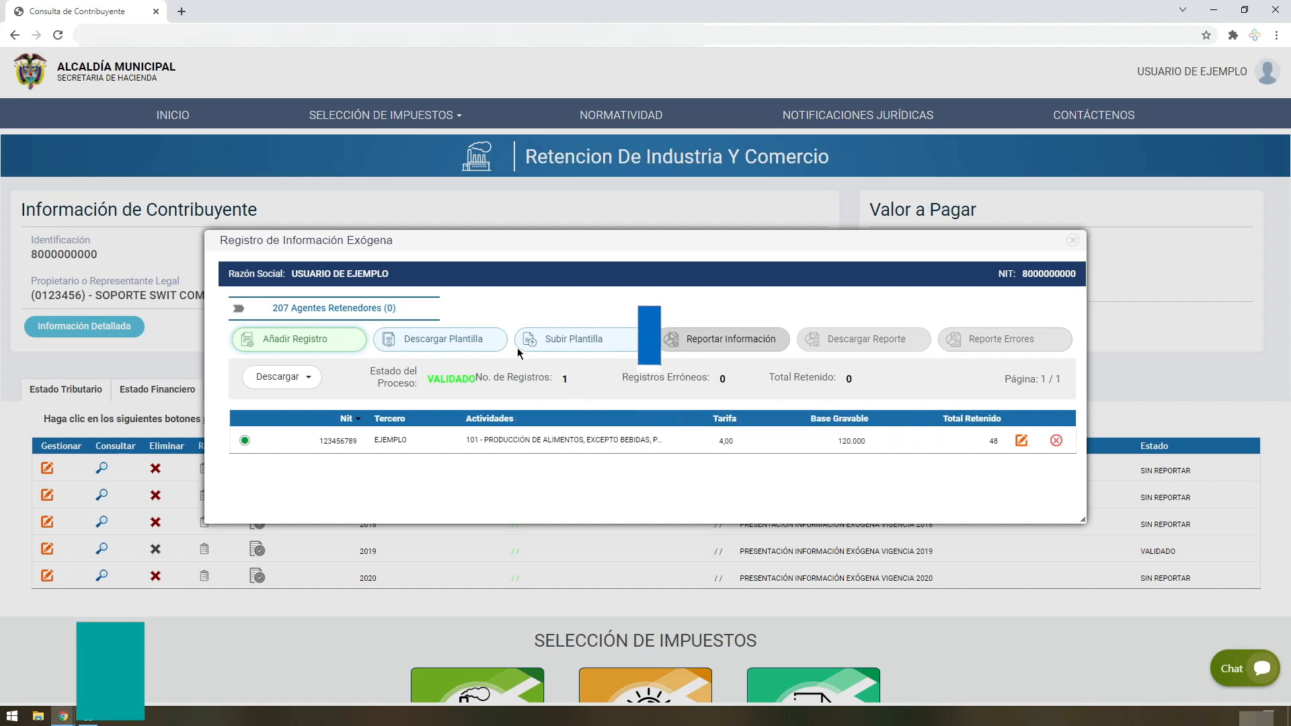
Download the template, open it in Excel and review its header notes and the Actividades, Municipios and Información sheets.
{"action": "left_click", "coordinate": [465, 345]}
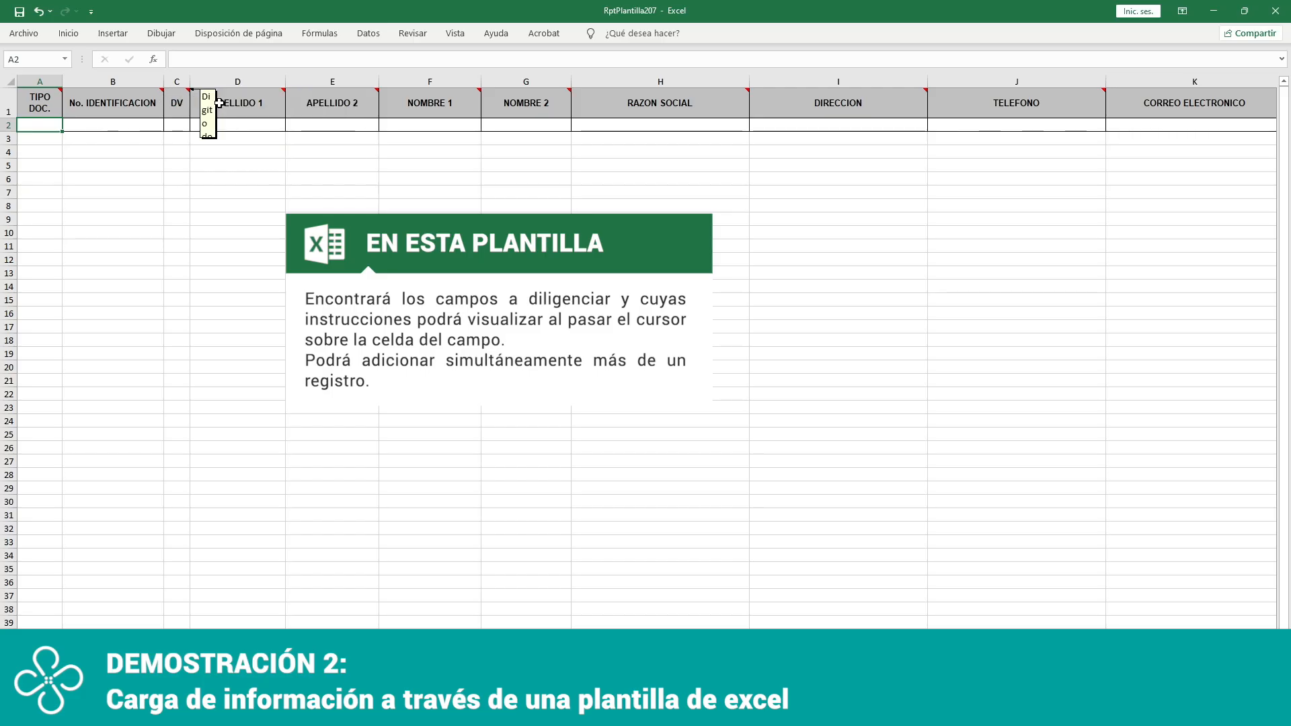
{"action": "mouse_move", "coordinate": [352, 103]}
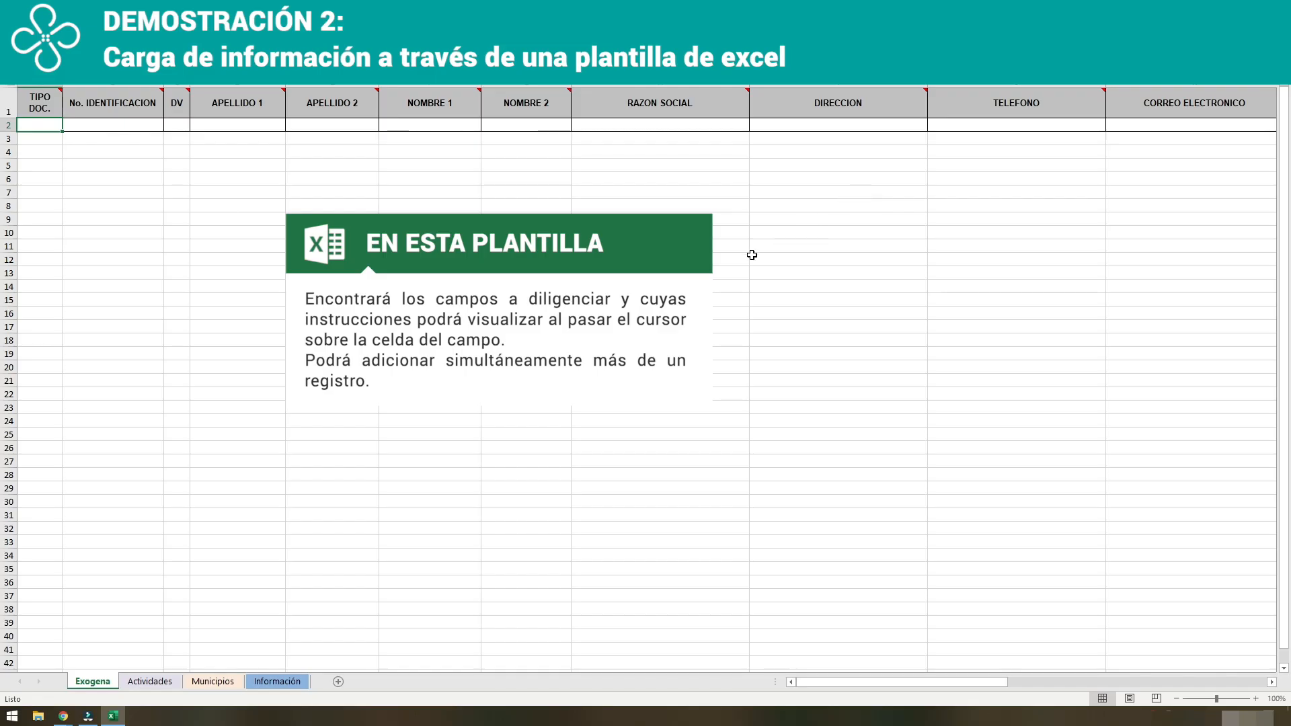
{"action": "left_click", "coordinate": [164, 683]}
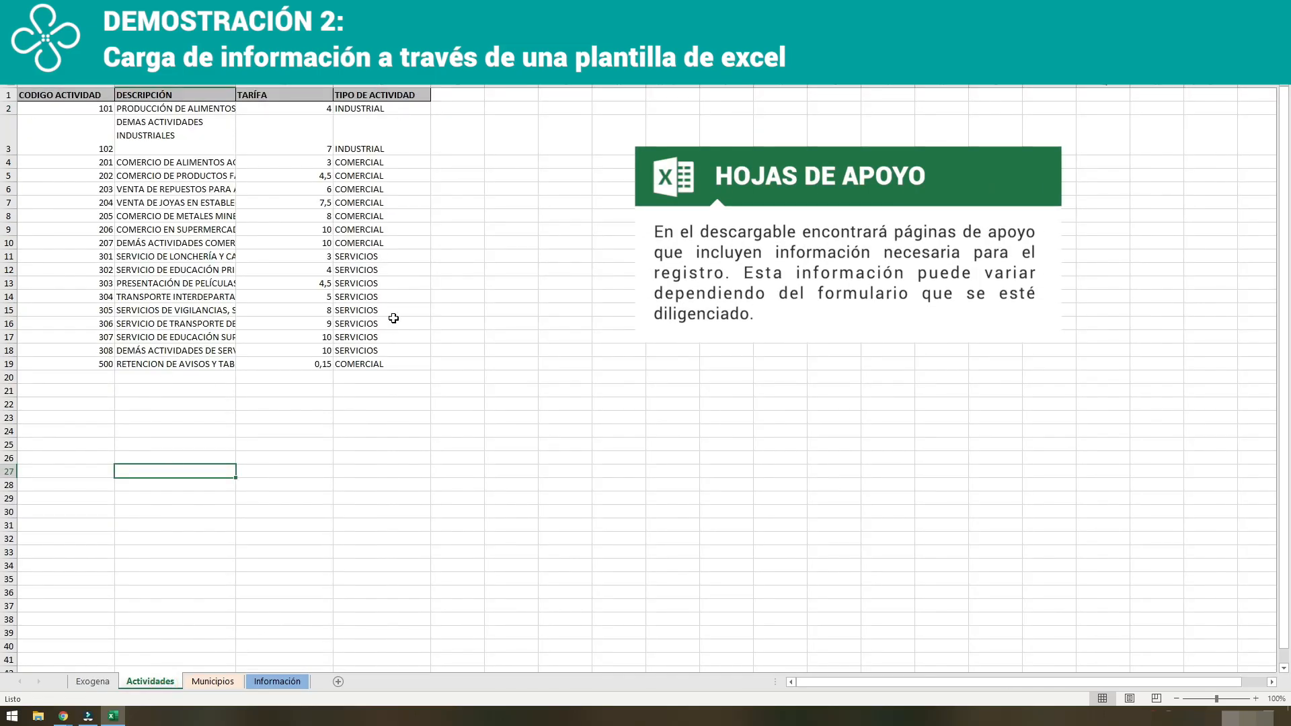
{"action": "left_click", "coordinate": [219, 681]}
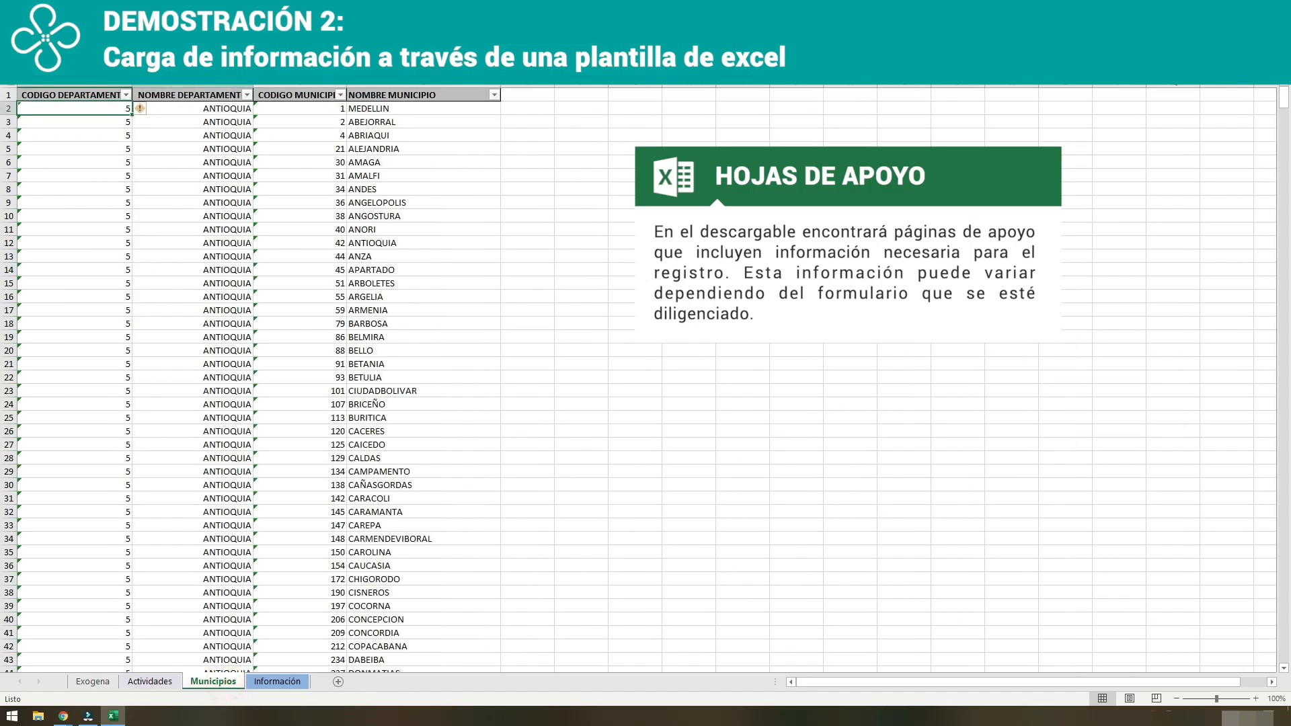
{"action": "left_click", "coordinate": [290, 684]}
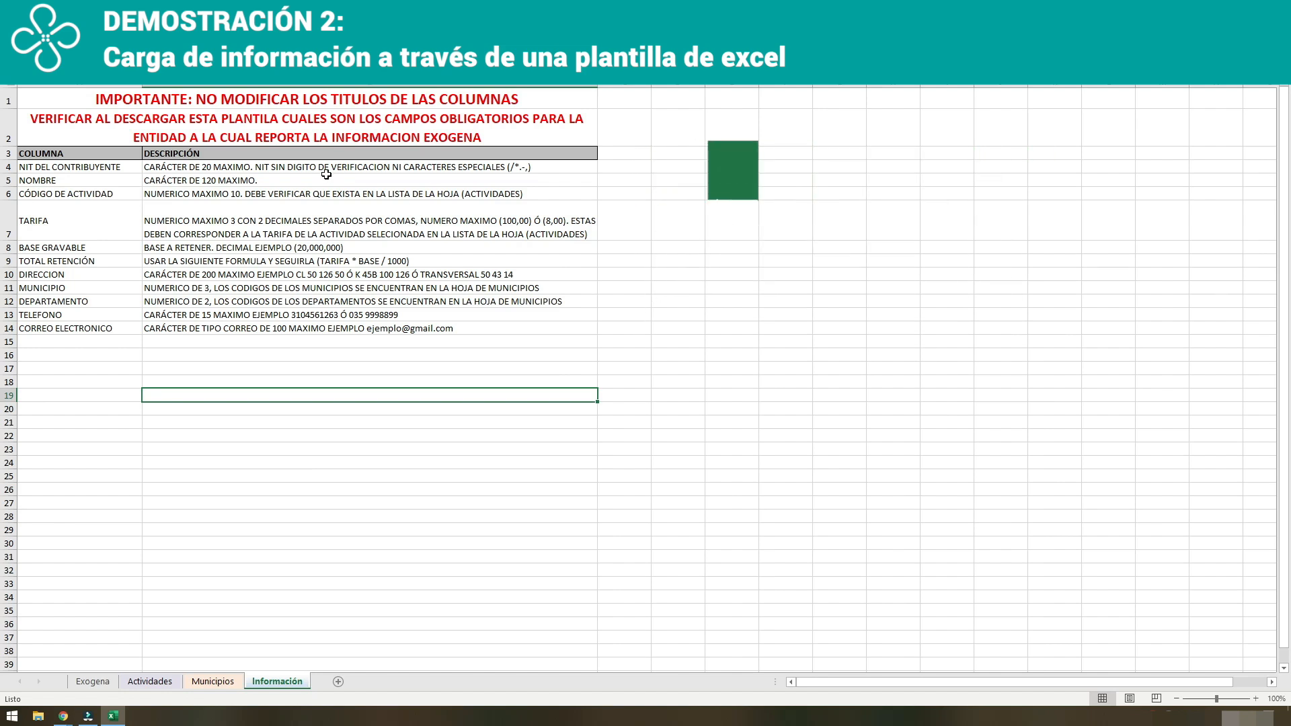
In row 2 of the Exogena sheet, enter document type 13, the third party's identification number and its verification digit.
{"action": "left_click", "coordinate": [93, 681]}
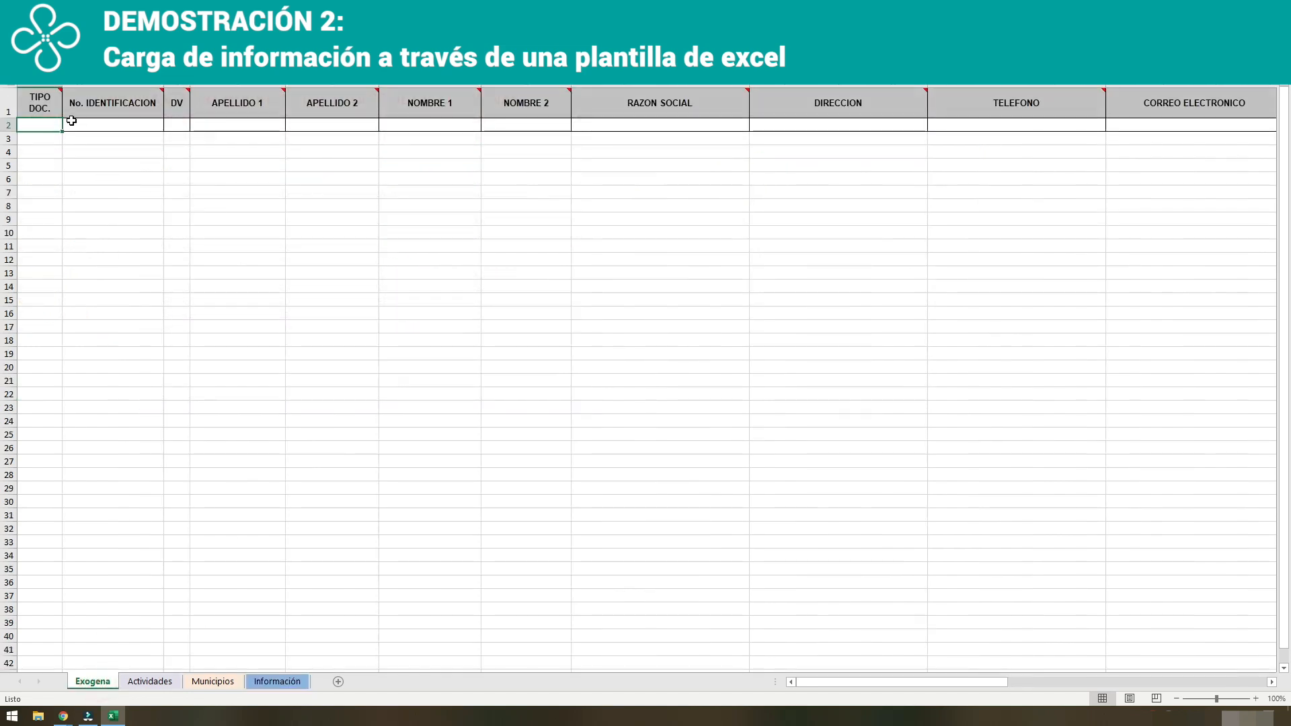
{"action": "left_click", "coordinate": [41, 127]}
{"action": "type", "text": "13"}
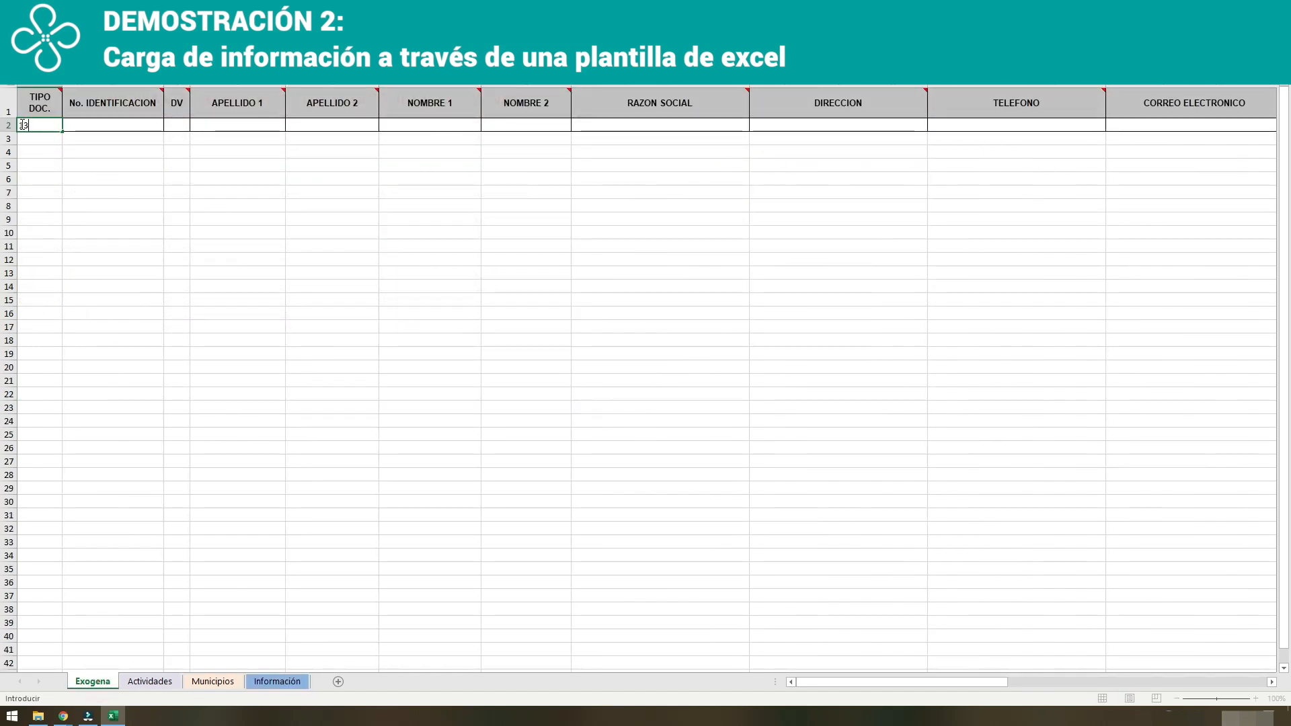
{"action": "key", "text": "Tab"}
{"action": "type", "text": "12"}
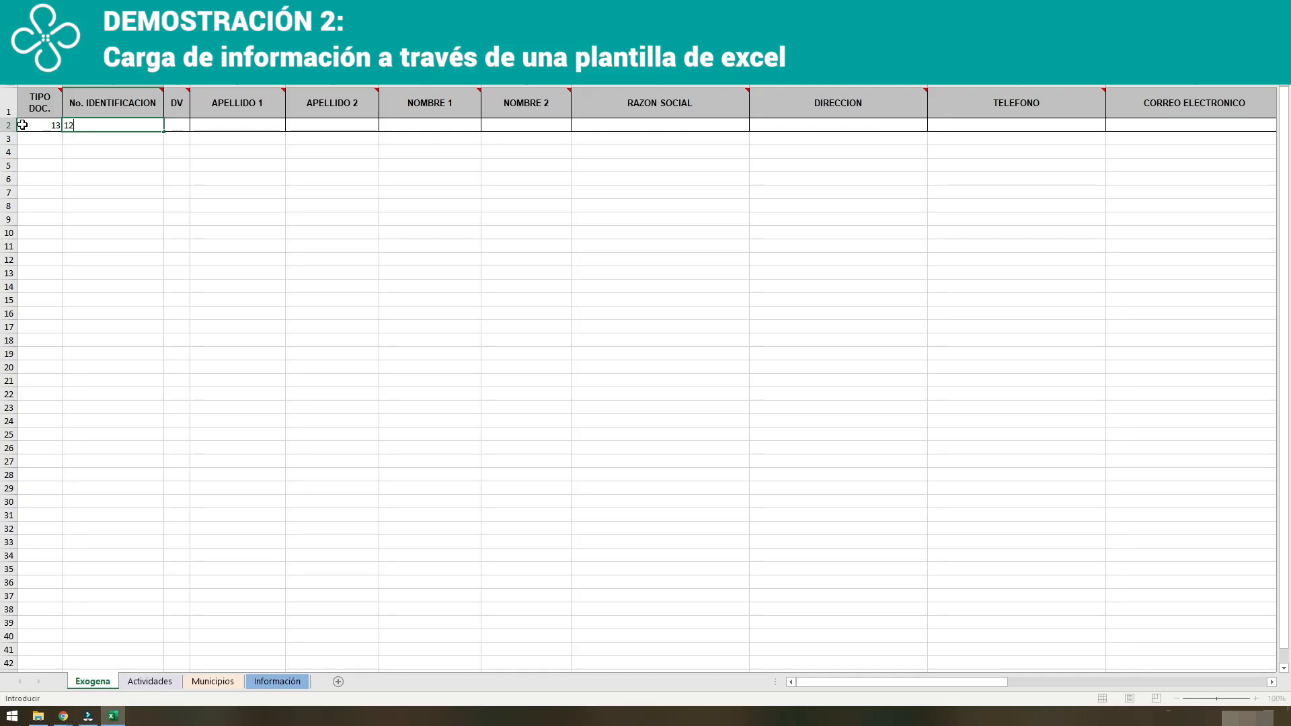
{"action": "type", "text": "3456"}
{"action": "key", "text": "Down"}
{"action": "key", "text": "Up"}
{"action": "key", "text": "Tab"}
{"action": "type", "text": "6"}
{"action": "key", "text": "Tab"}
{"action": "key", "text": "Tab"}
{"action": "key", "text": "Tab"}
{"action": "key", "text": "Tab"}
{"action": "key", "text": "Tab"}
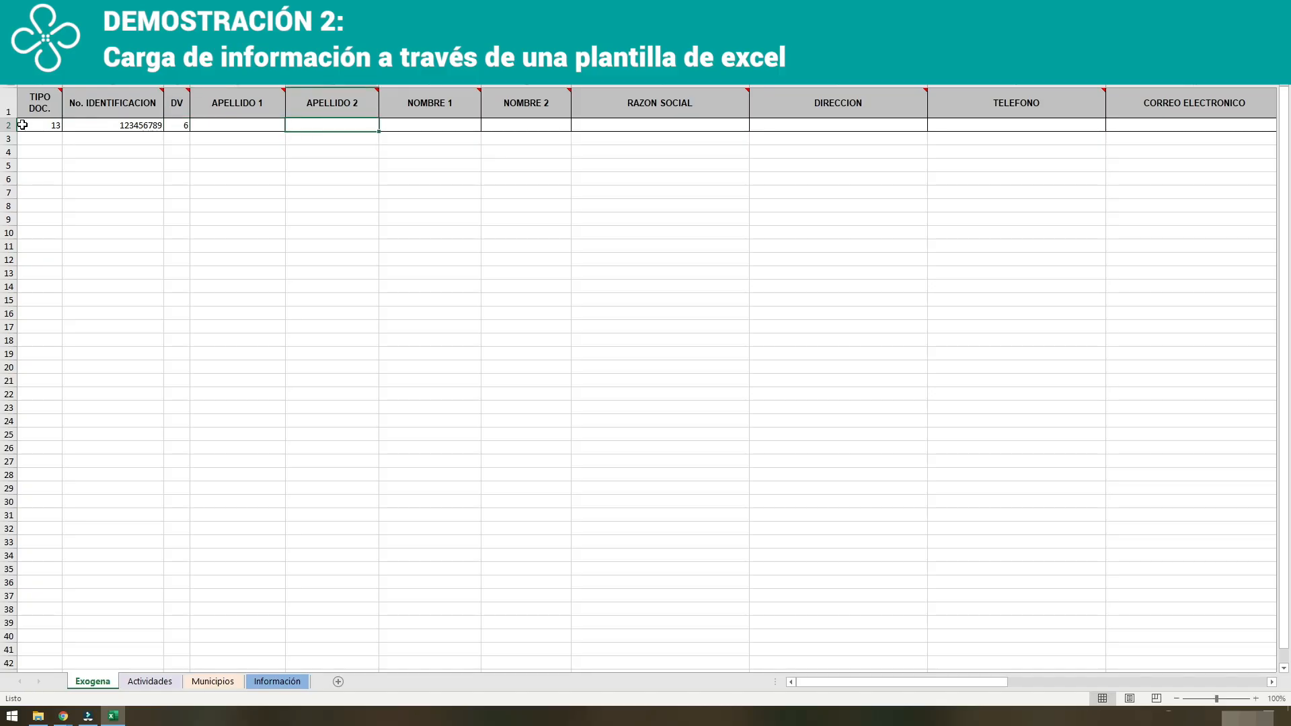
Leave the surname and first-name cells empty and enter USUARIO DE EJEMPLO as the RAZON SOCIAL in row 2.
{"action": "type", "text": "ud"}
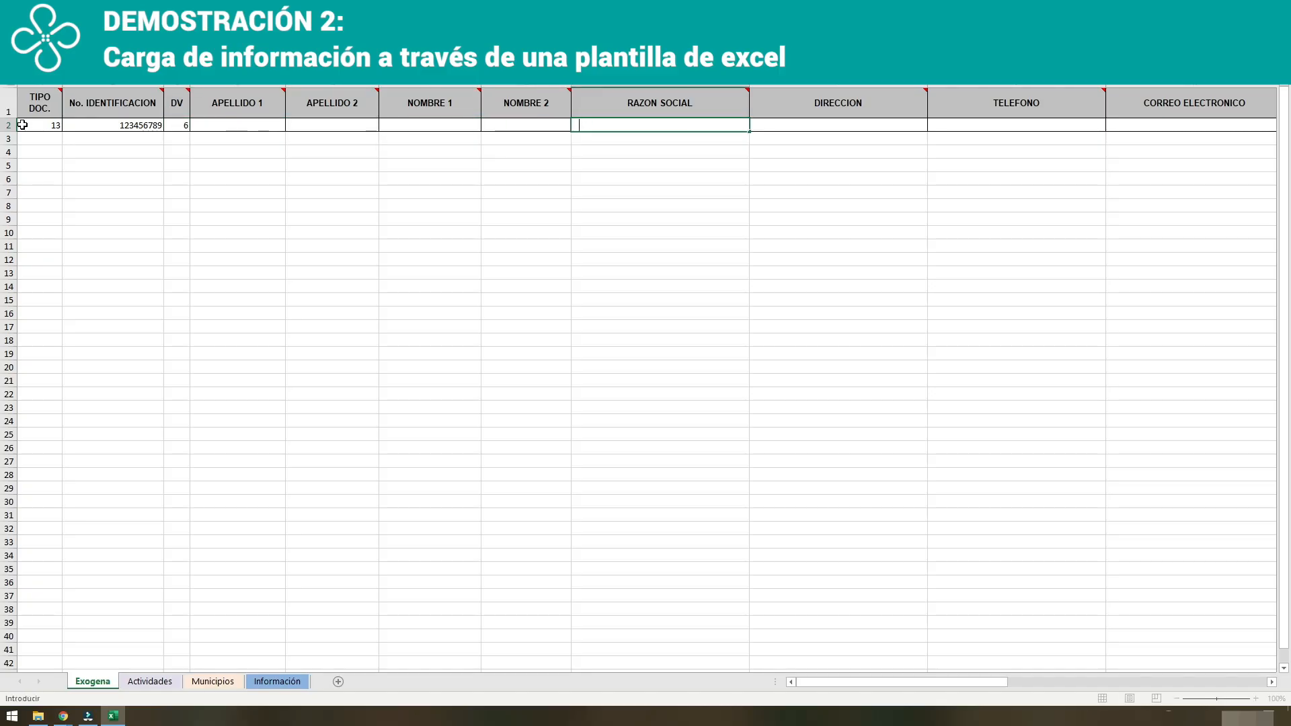
{"action": "key", "text": "BackSpace"}
{"action": "type", "text": "SU"}
{"action": "key", "text": "BackSpace"}
{"action": "key", "text": "BackSpace"}
{"action": "key", "text": "BackSpace"}
{"action": "key", "text": "BackSpace"}
{"action": "key", "text": "BackSpace"}
{"action": "key", "text": "BackSpace"}
{"action": "key", "text": "BackSpace"}
{"action": "key", "text": "BackSpace"}
{"action": "key", "text": "BackSpace"}
{"action": "key", "text": "BackSpace"}
{"action": "type", "text": "USUARIO DE EJEMPLO"}
{"action": "key", "text": "Tab"}
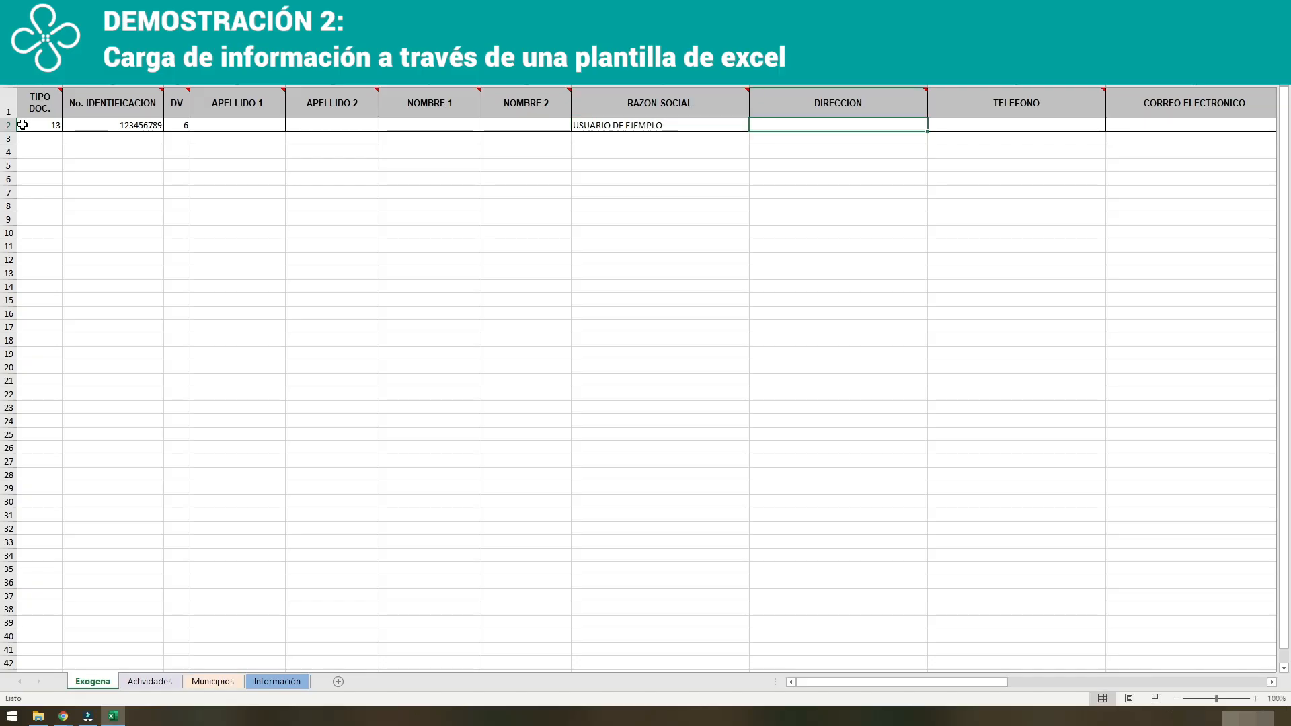
Fill in the third party's street address, phone number and e-mail in row 2 of the template.
{"action": "type", "text": "CALLE "}
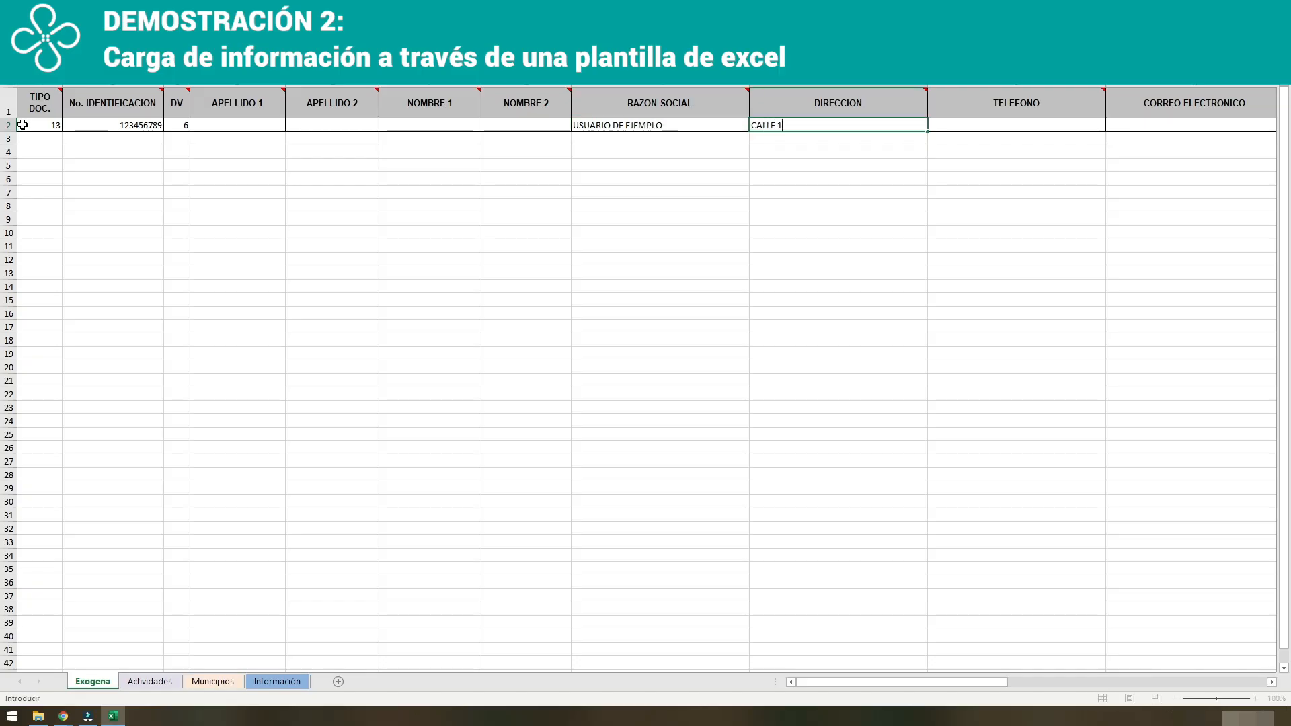
{"action": "type", "text": "1#2-3"}
{"action": "key", "text": "Tab"}
{"action": "type", "text": "3000000"}
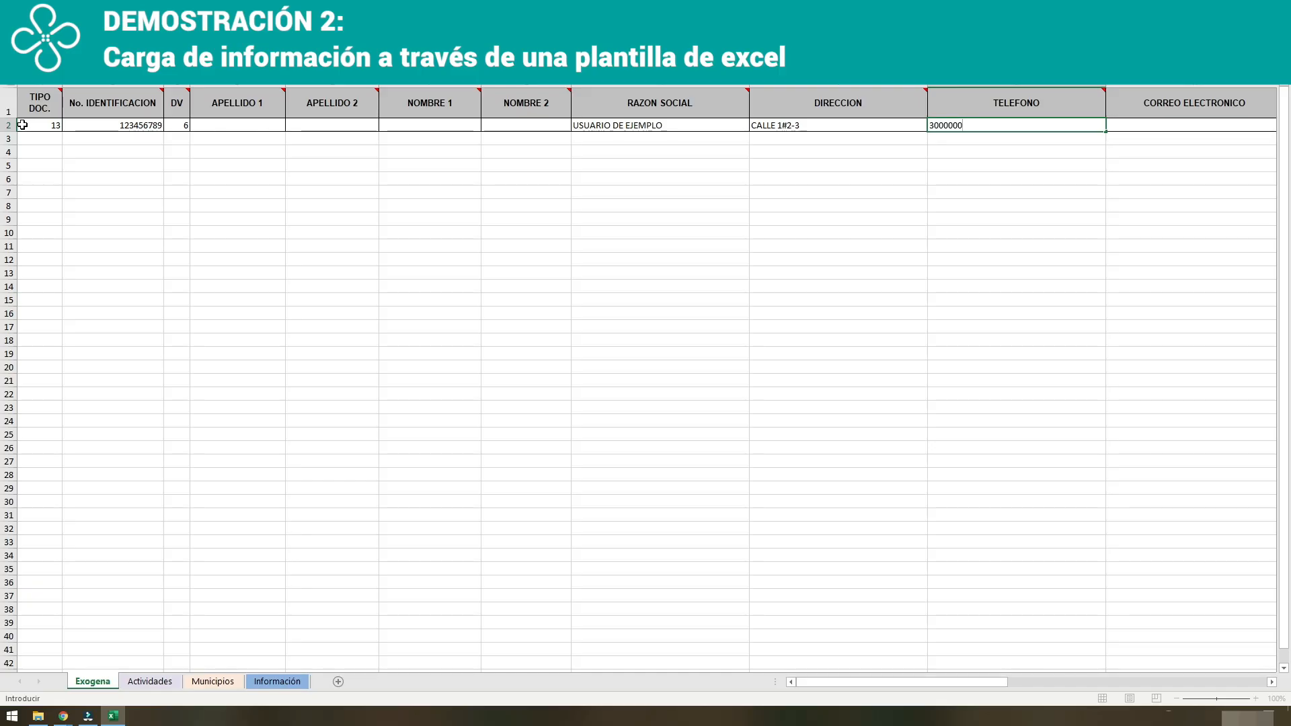
{"action": "key", "text": "Tab"}
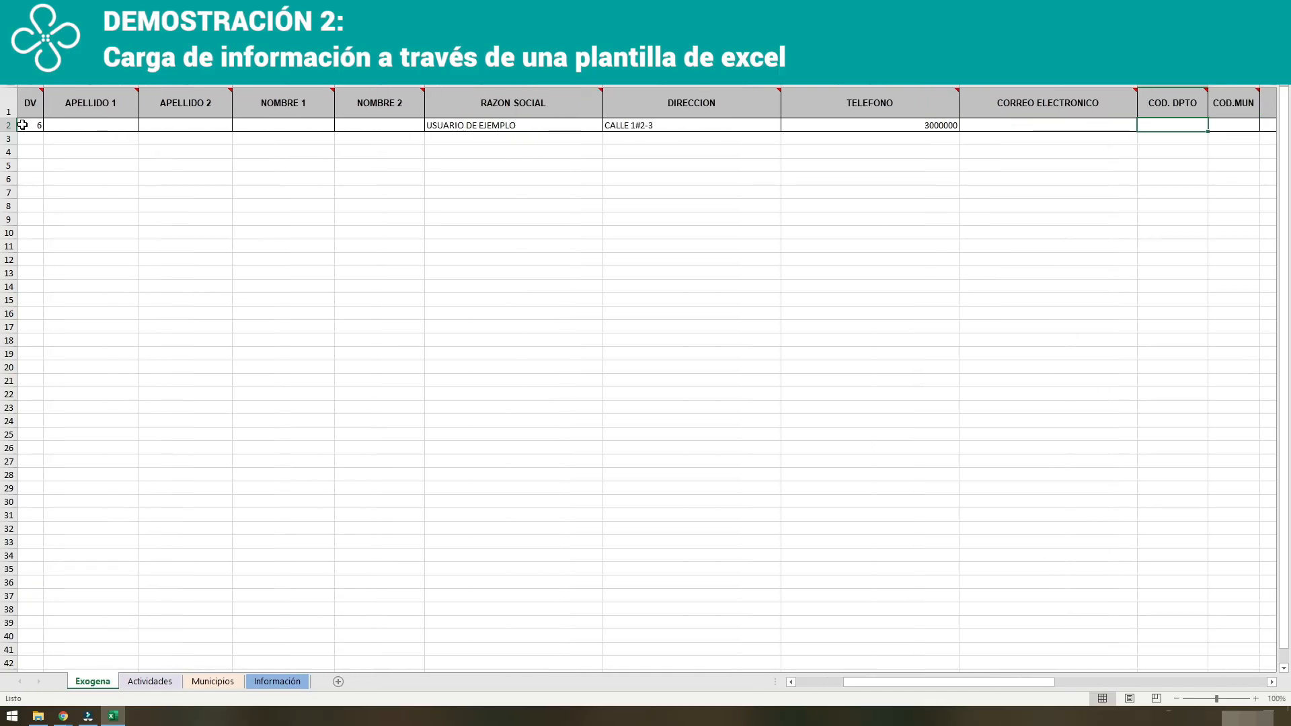
{"action": "type", "text": "EJEMPLO"}
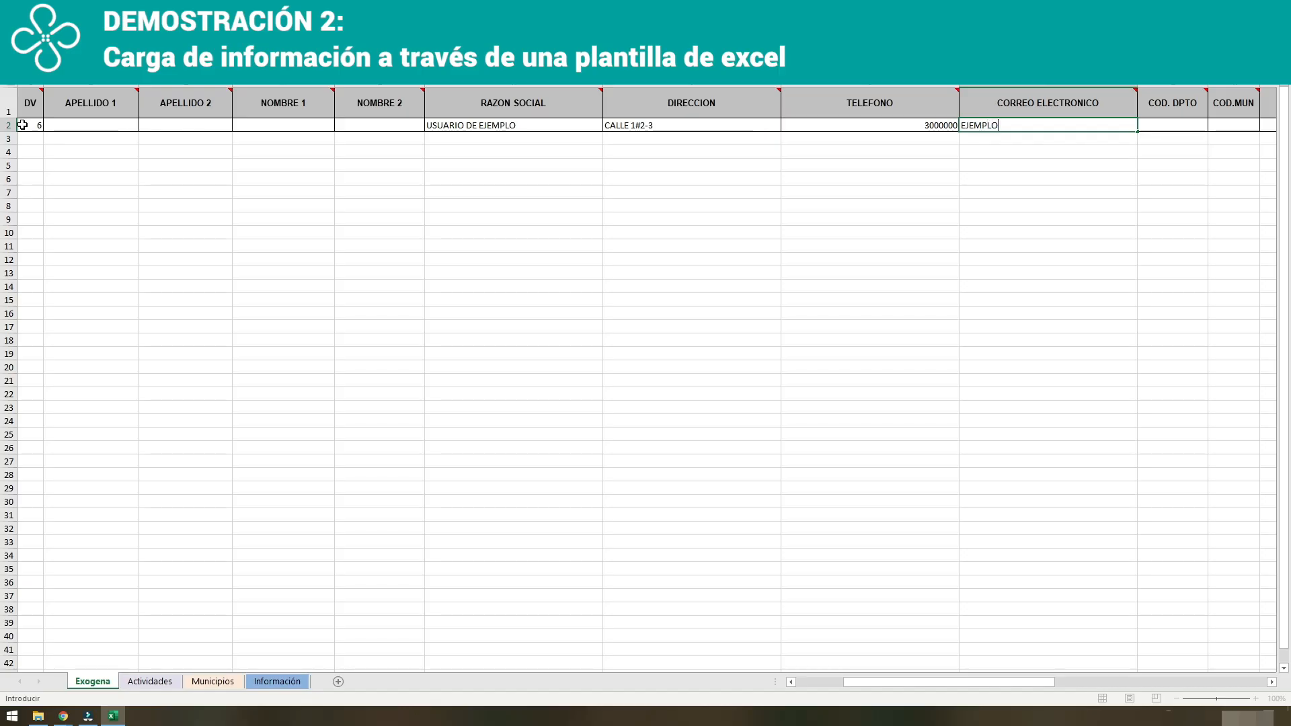
{"action": "type", "text": "@MAIL.COM"}
{"action": "key", "text": "Tab"}
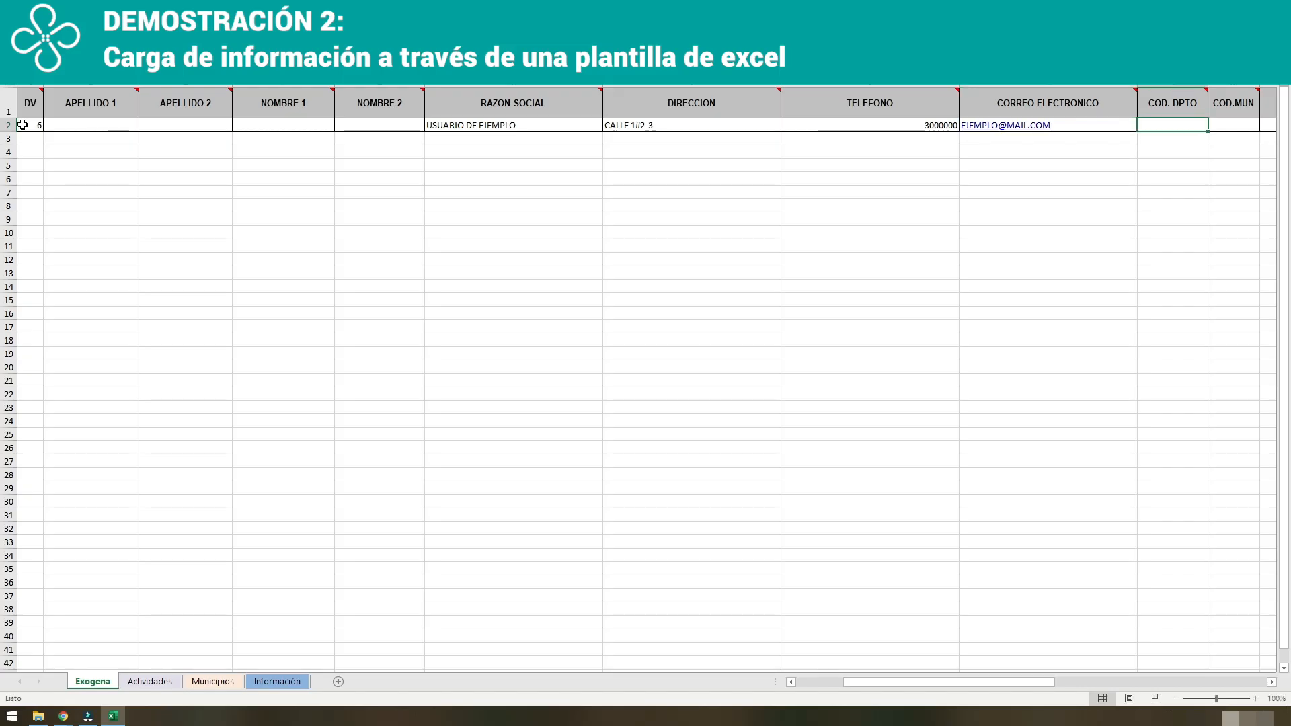
Enter department code 8, municipality code 1 and country code 169 for the third party in row 2.
{"action": "type", "text": "8"}
{"action": "key", "text": "Tab"}
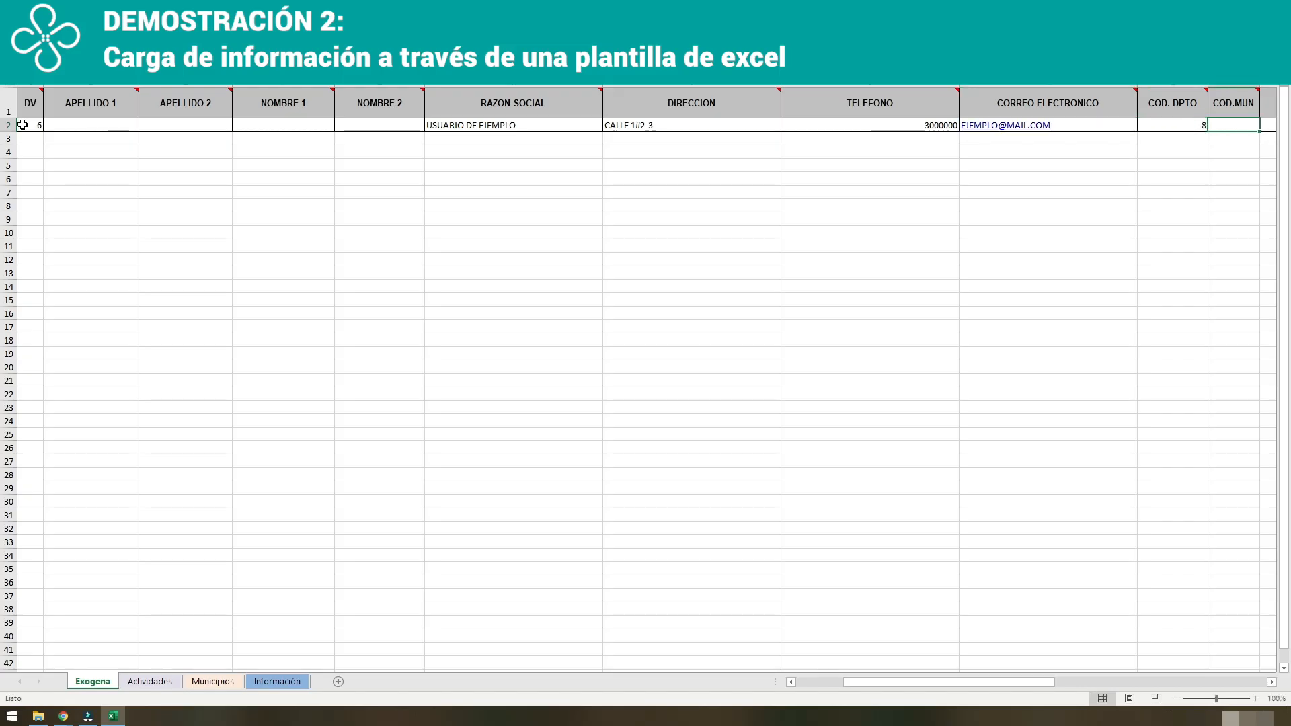
{"action": "type", "text": "1"}
{"action": "key", "text": "Tab"}
{"action": "type", "text": "169"}
{"action": "key", "text": "Tab"}
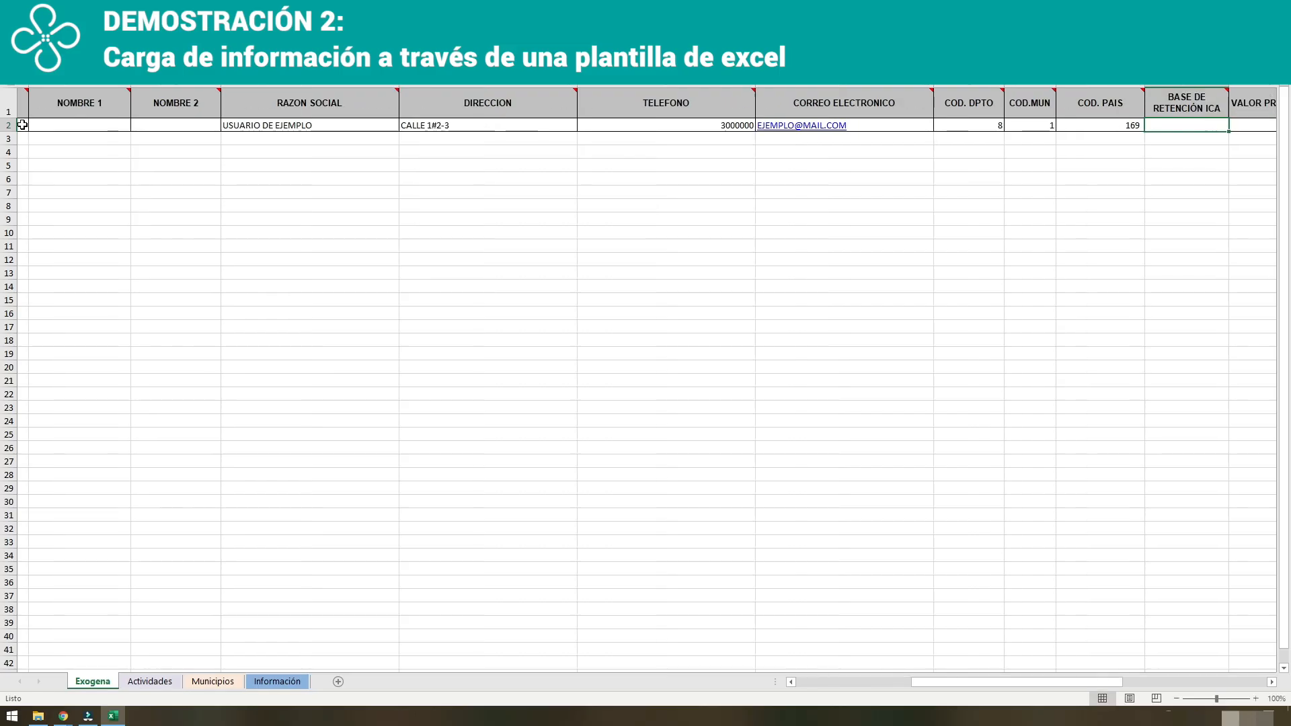
Set the ICA withholding base to 200.000 and the ICA withholding practised to 12000 in row 2.
{"action": "type", "text": "200000"}
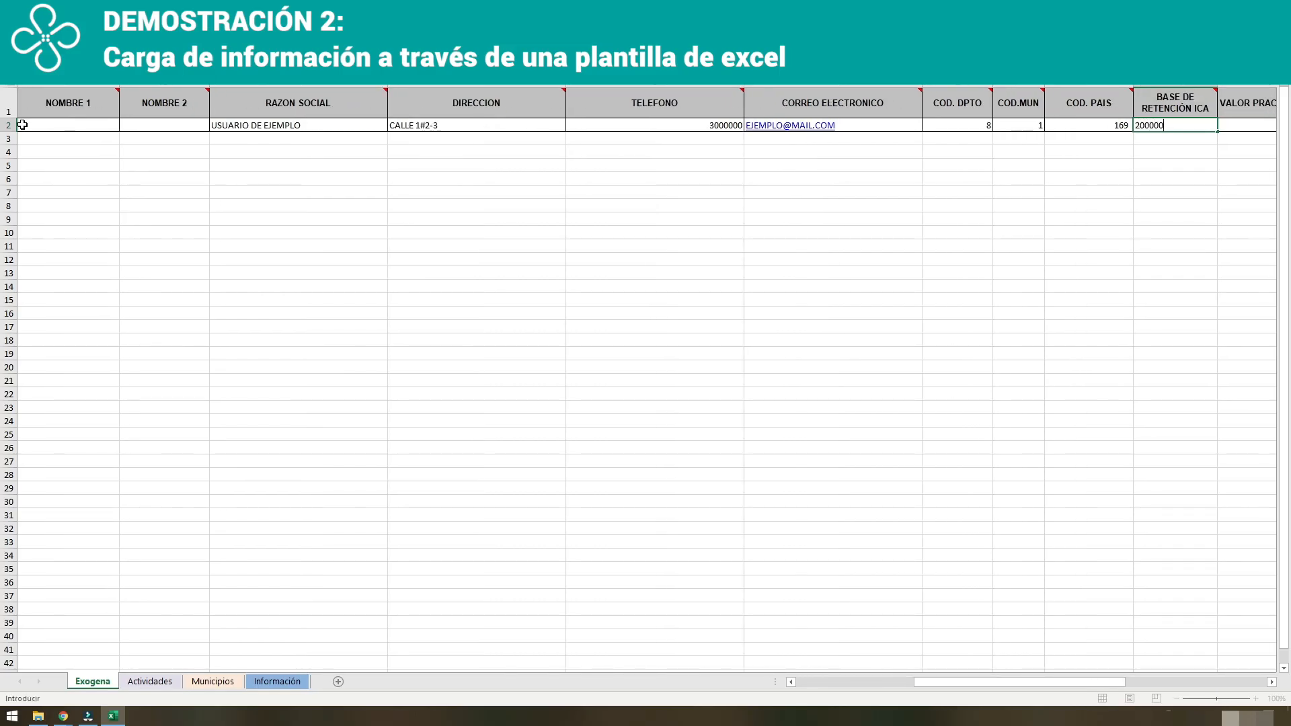
{"action": "key", "text": "Tab"}
{"action": "type", "text": "1200"}
{"action": "key", "text": "Tab"}
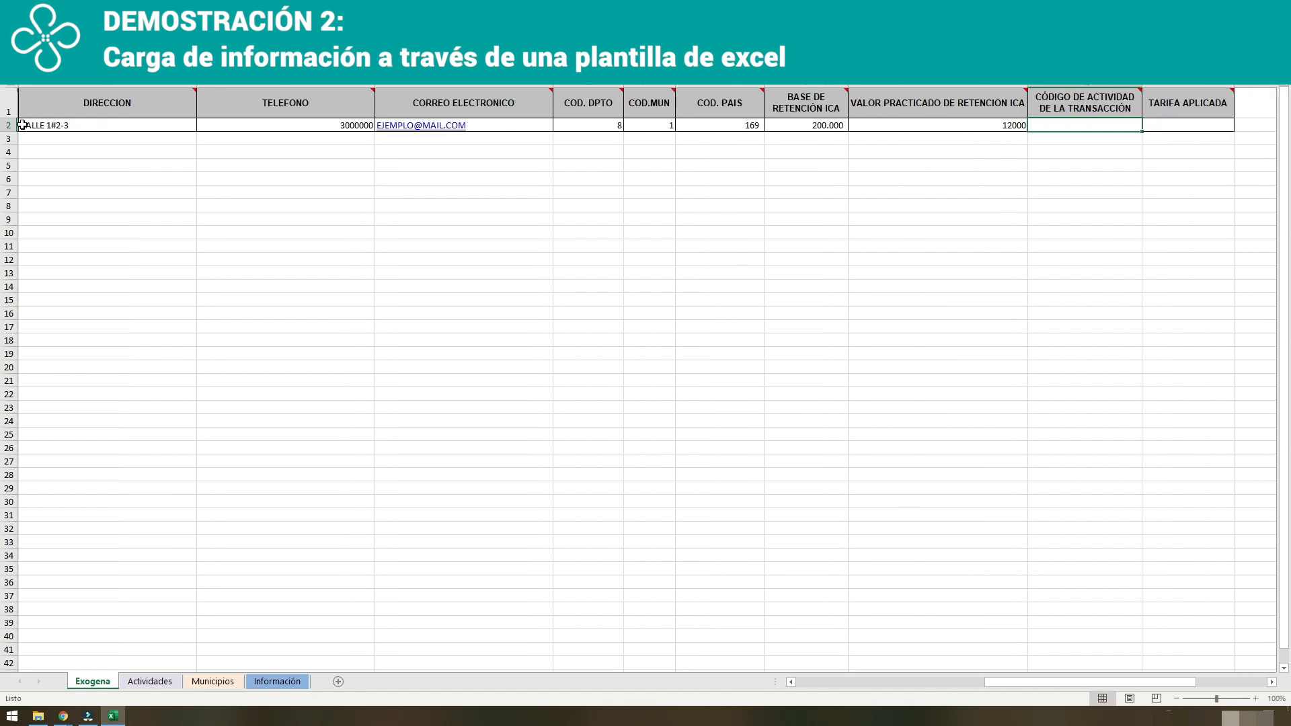
Complete row 2 with transaction activity code 101 and an applied rate (TARIFA APLICADA) of 4.
{"action": "type", "text": "101"}
{"action": "key", "text": "Tab"}
{"action": "type", "text": "4"}
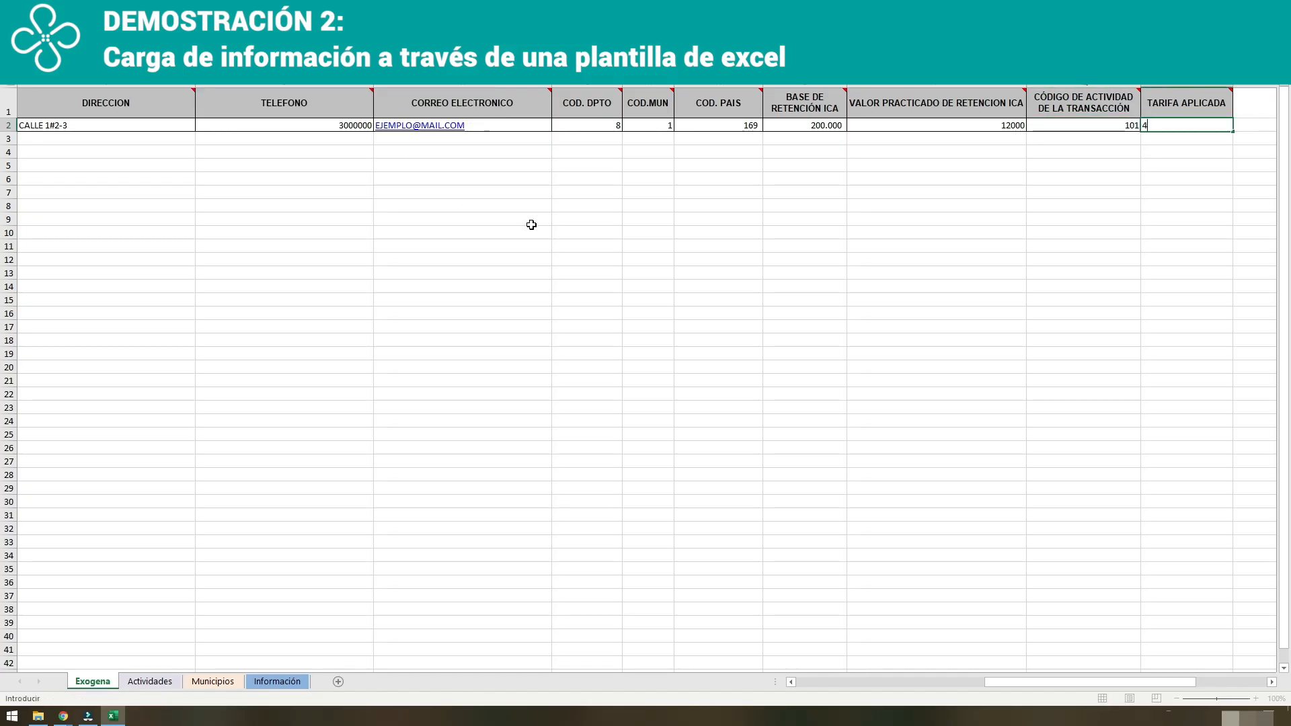
{"action": "key", "text": "ctrl+Return"}
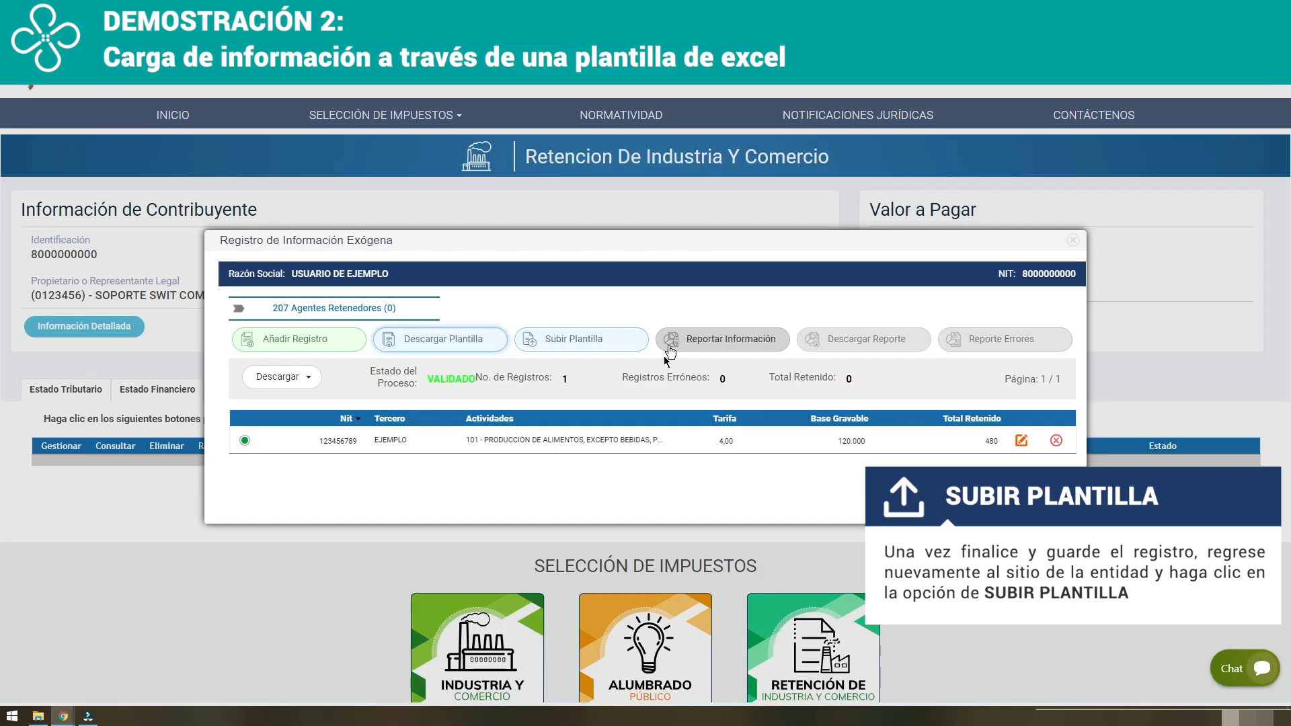
Back on the municipal tax portal, upload the completed template file RptPlantilla207 from Descargas and confirm the upload.
{"action": "left_click", "coordinate": [584, 339]}
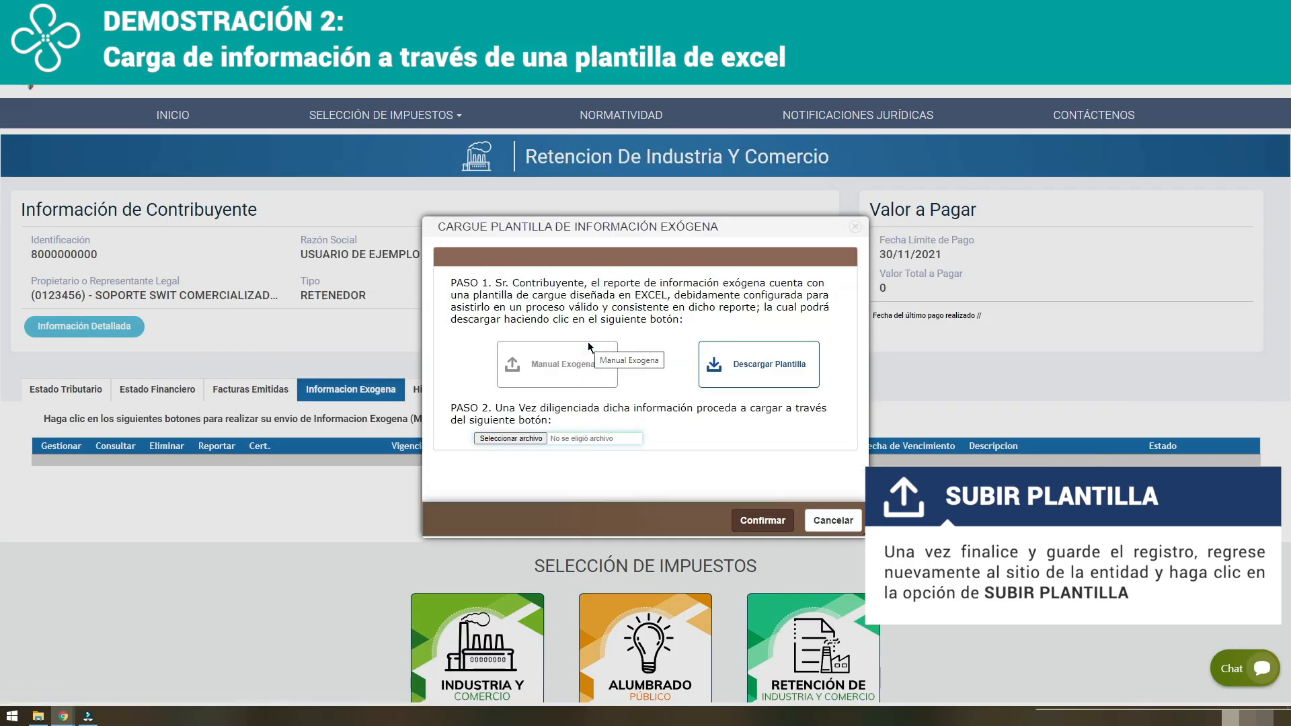
{"action": "left_click", "coordinate": [527, 439]}
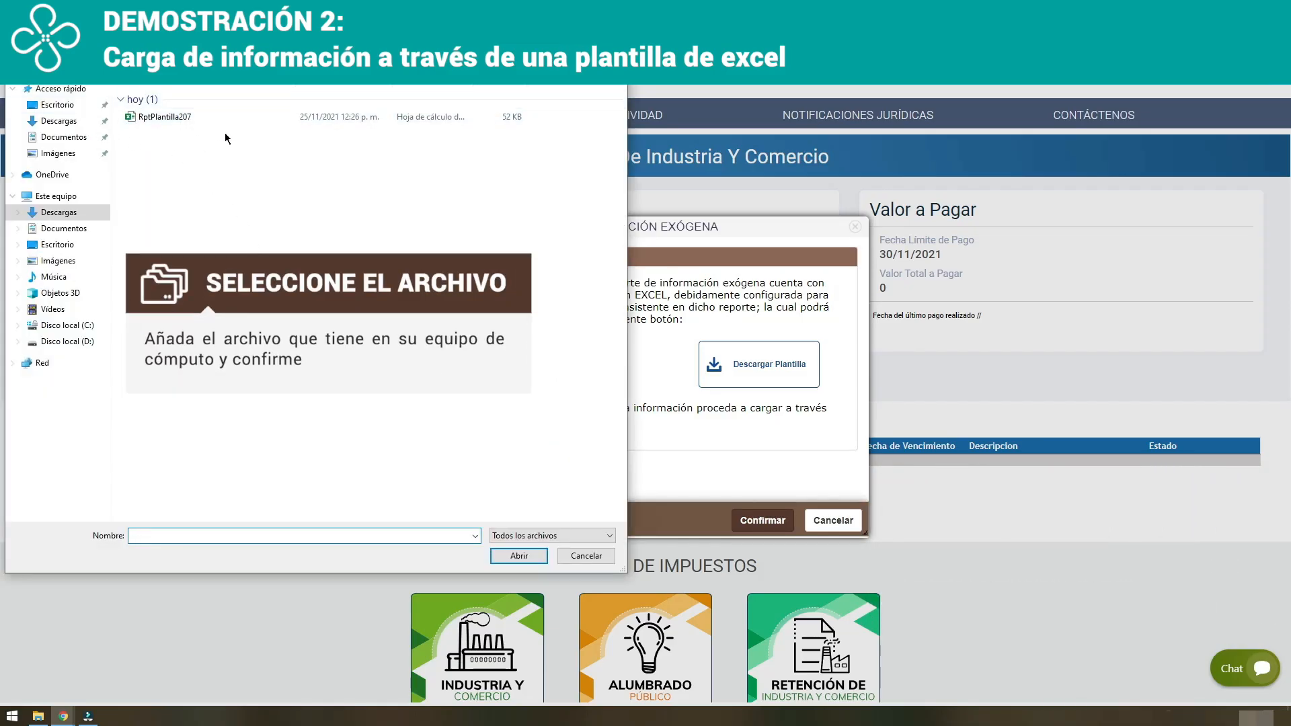
{"action": "left_click", "coordinate": [181, 119]}
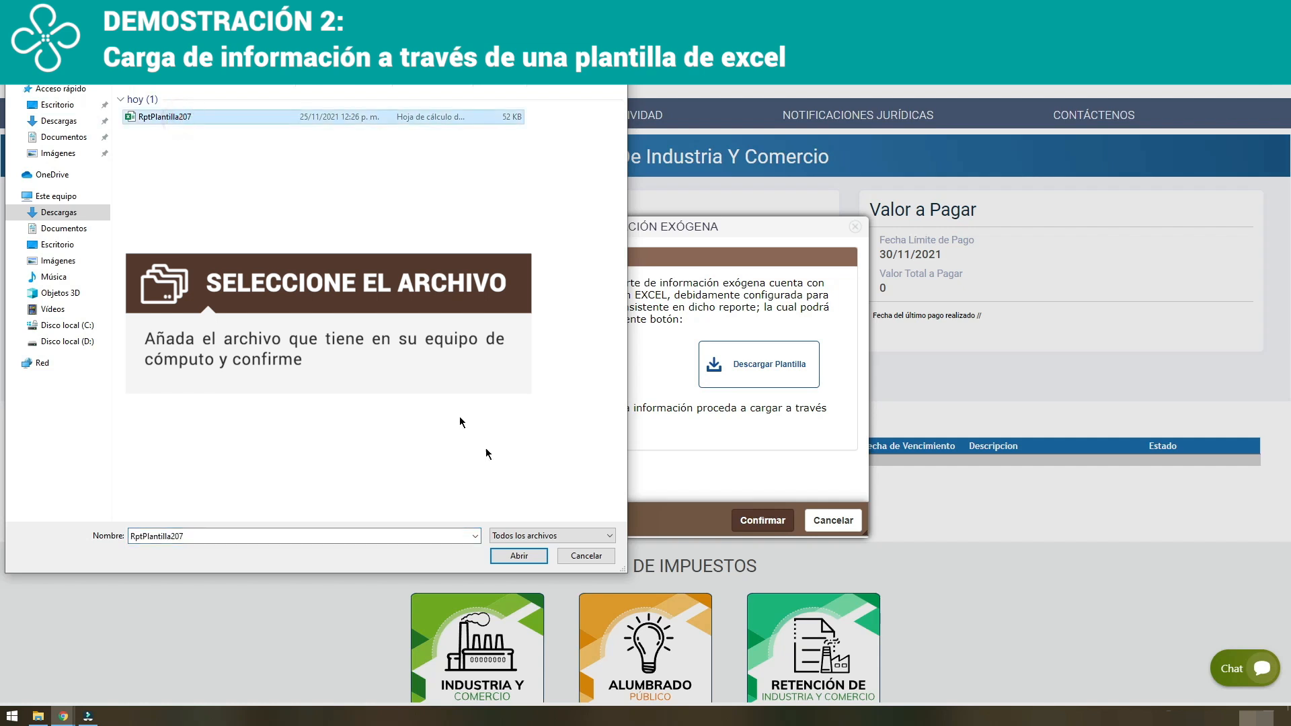
{"action": "left_click", "coordinate": [520, 556]}
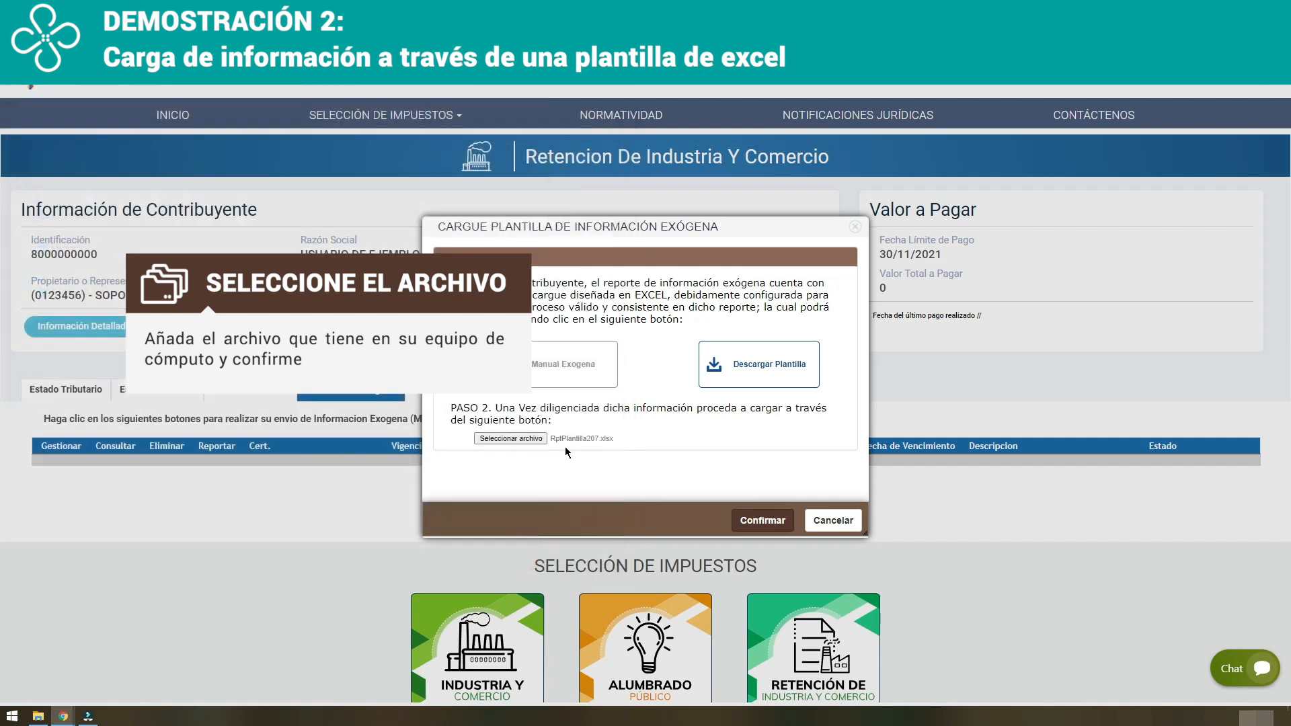
{"action": "left_click", "coordinate": [769, 523]}
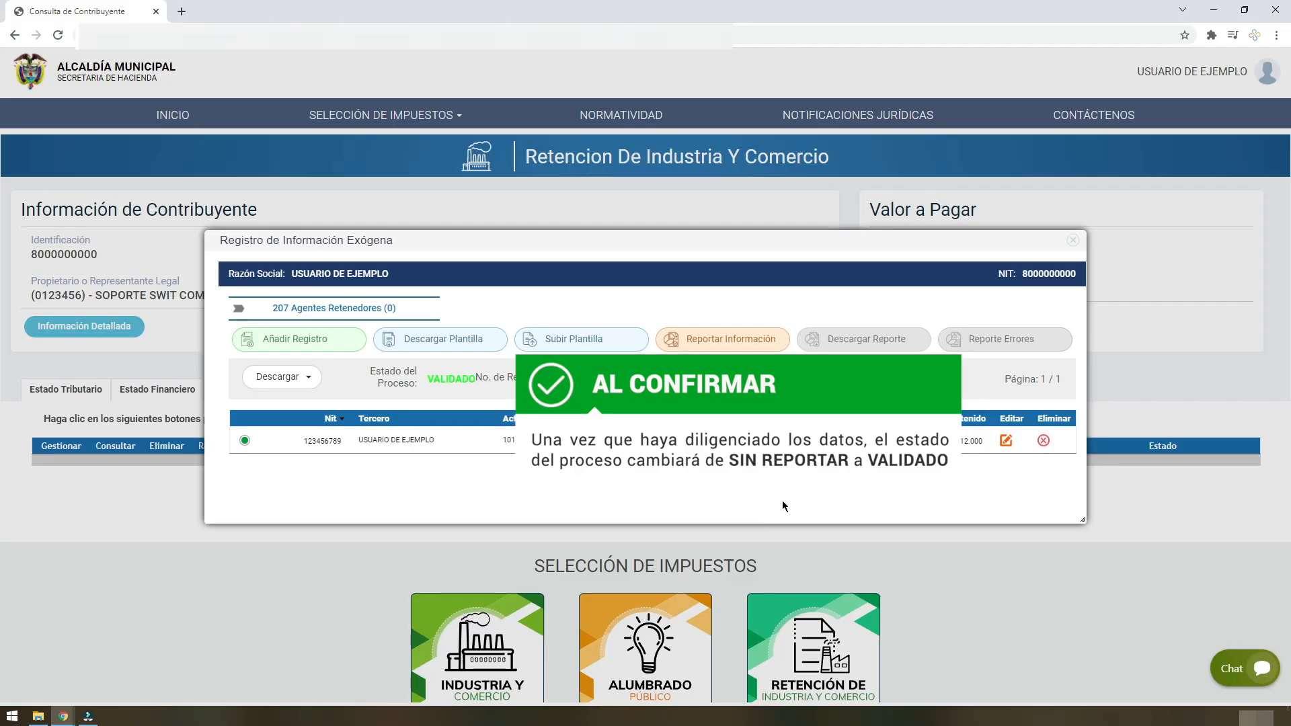
Review the uploaded record in its edit form, confirm it and report the exogenous information for the 207 withholding agents form.
{"action": "left_click", "coordinate": [1007, 441]}
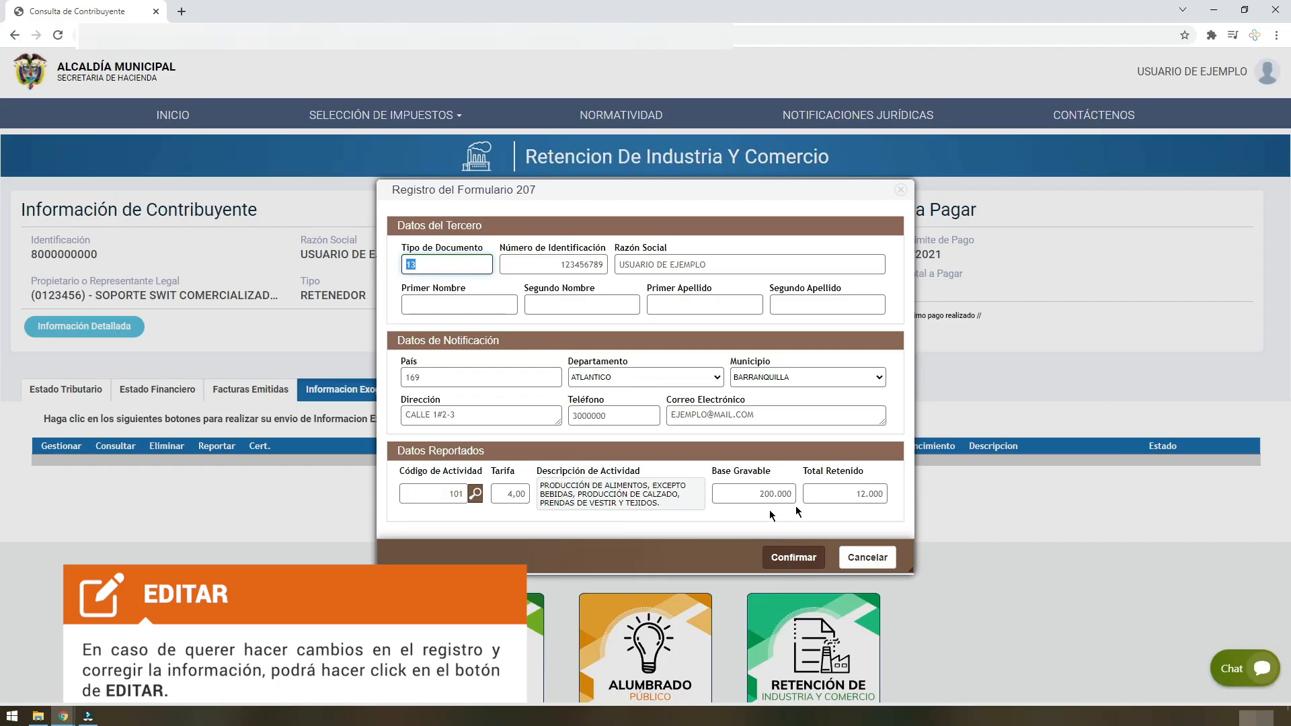
{"action": "left_click", "coordinate": [794, 556]}
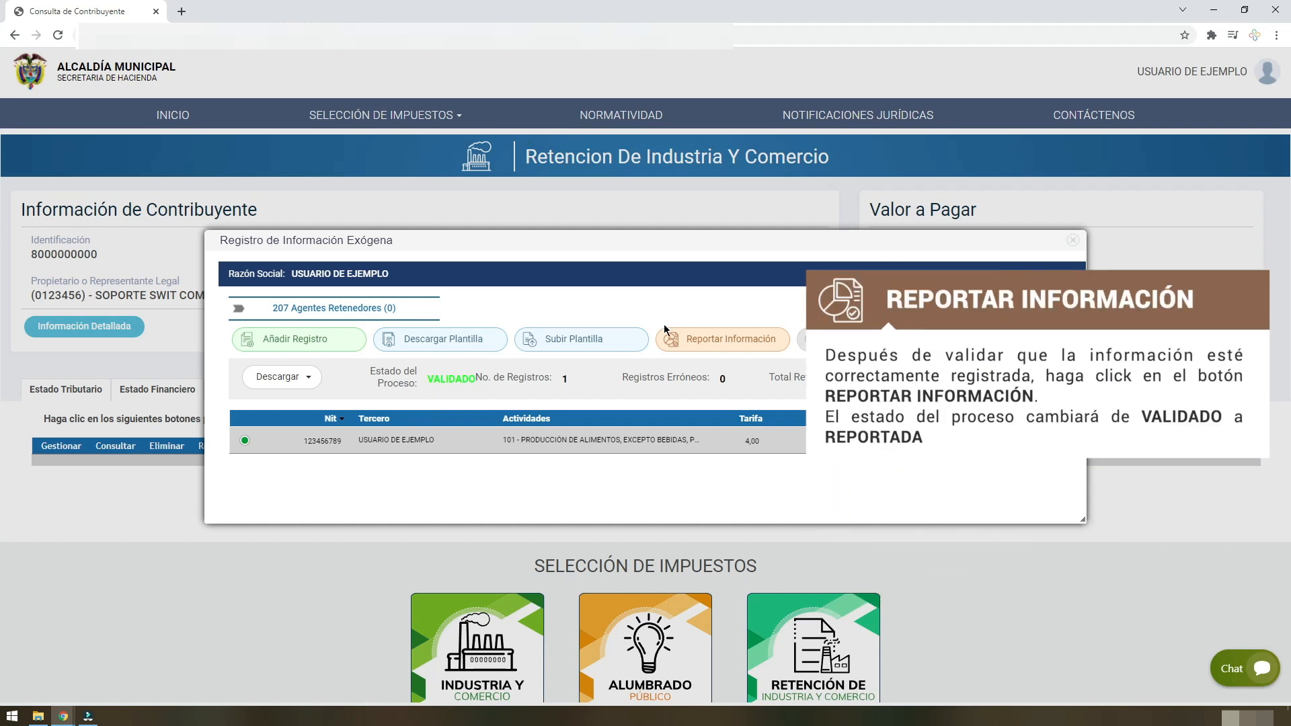
{"action": "left_click", "coordinate": [755, 339]}
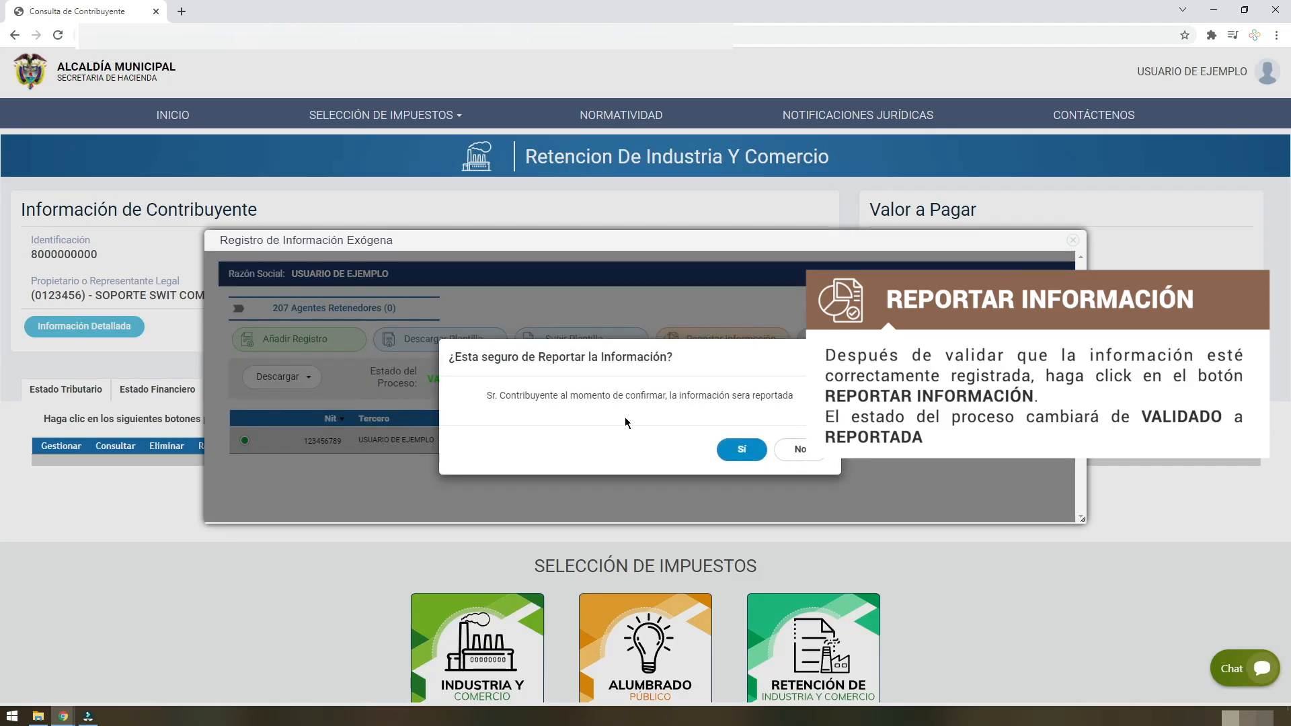
{"action": "left_click", "coordinate": [747, 452]}
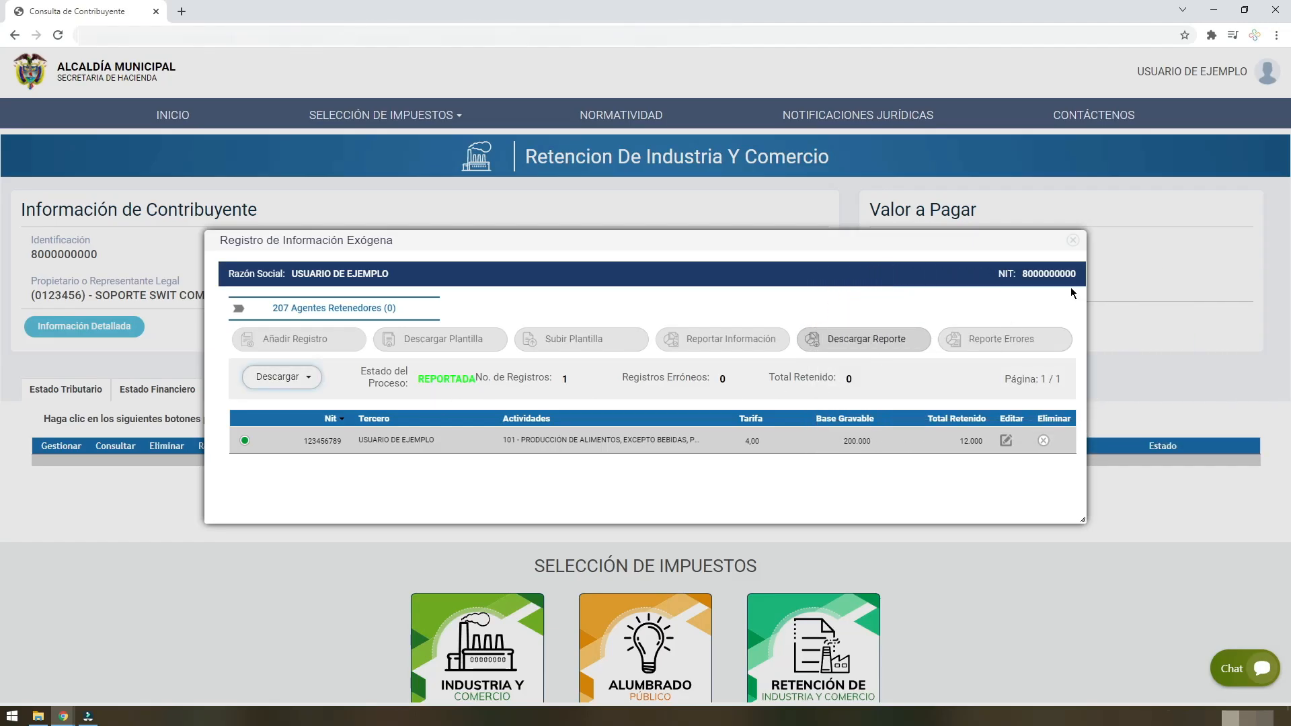
Close the exogenous information register and open the submission certificate of the 2020 report.
{"action": "left_click", "coordinate": [1073, 242]}
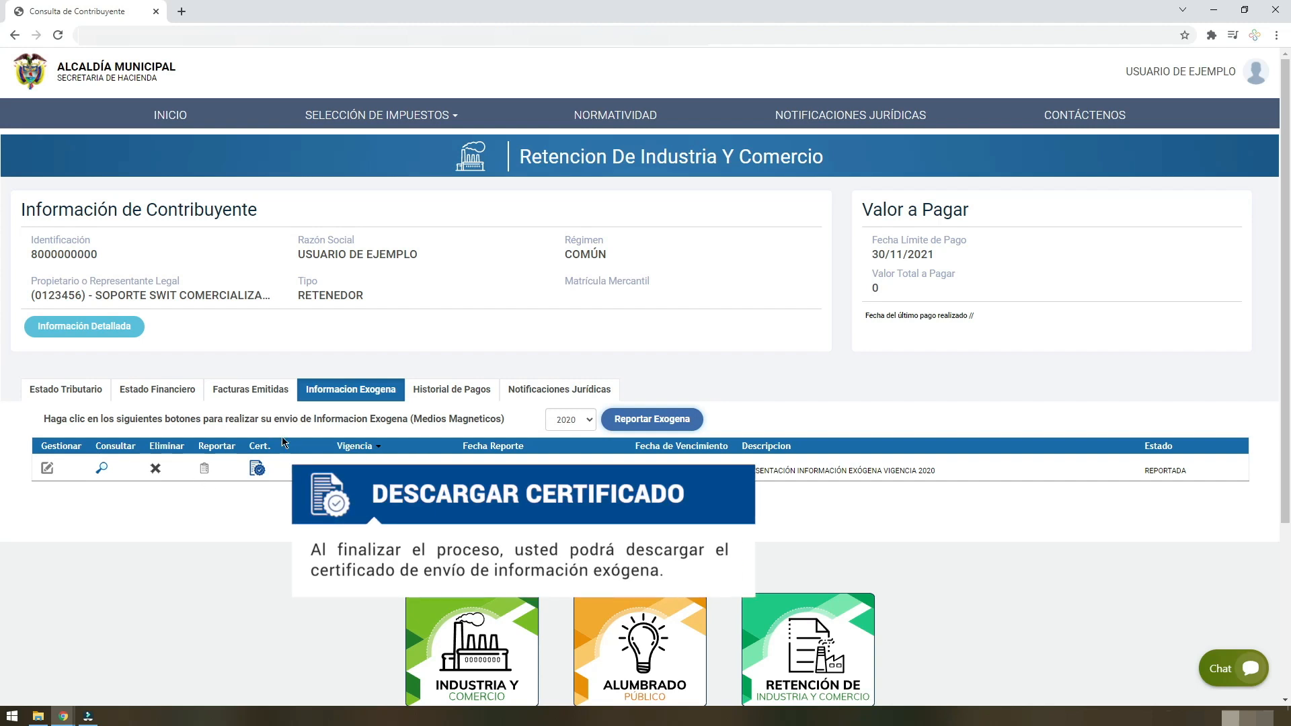
{"action": "left_click", "coordinate": [255, 472]}
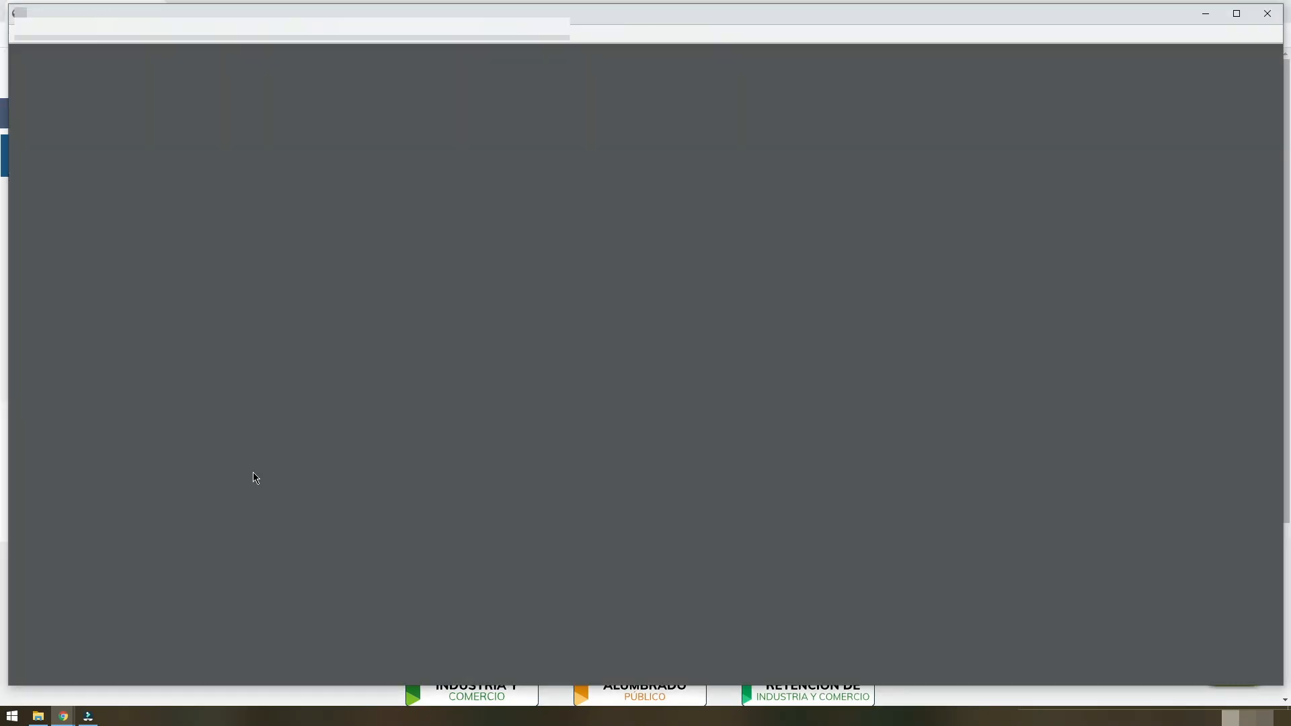